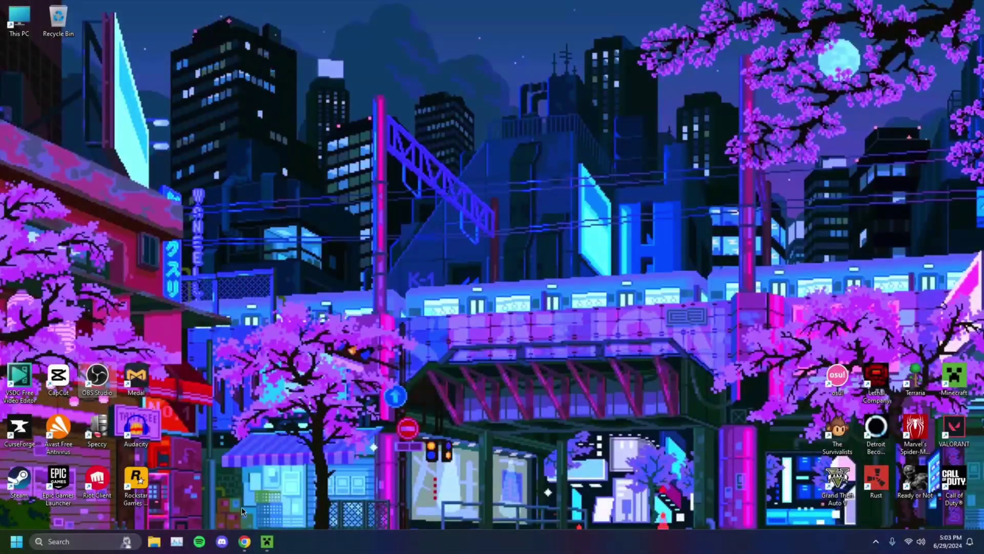
Open the Minecraft Launcher, enlarge its window and check which Java Edition versions can be selected for play.
click(266, 541)
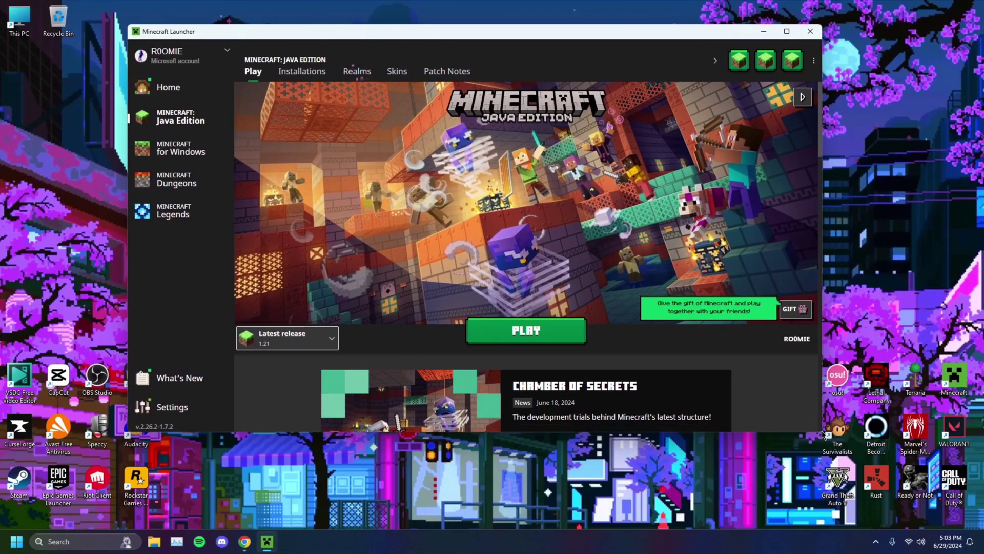
drag(819, 432, 861, 472)
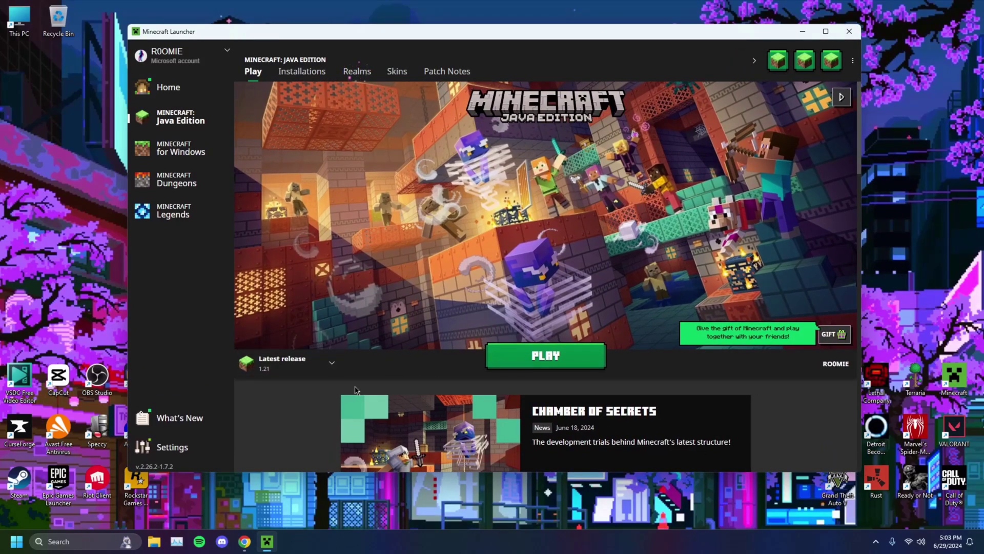
click(320, 367)
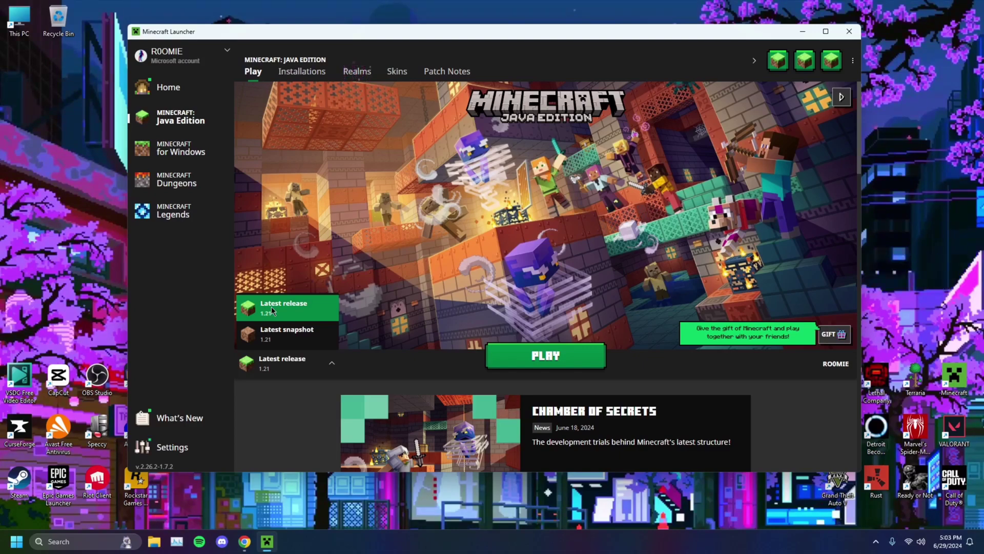
click(311, 223)
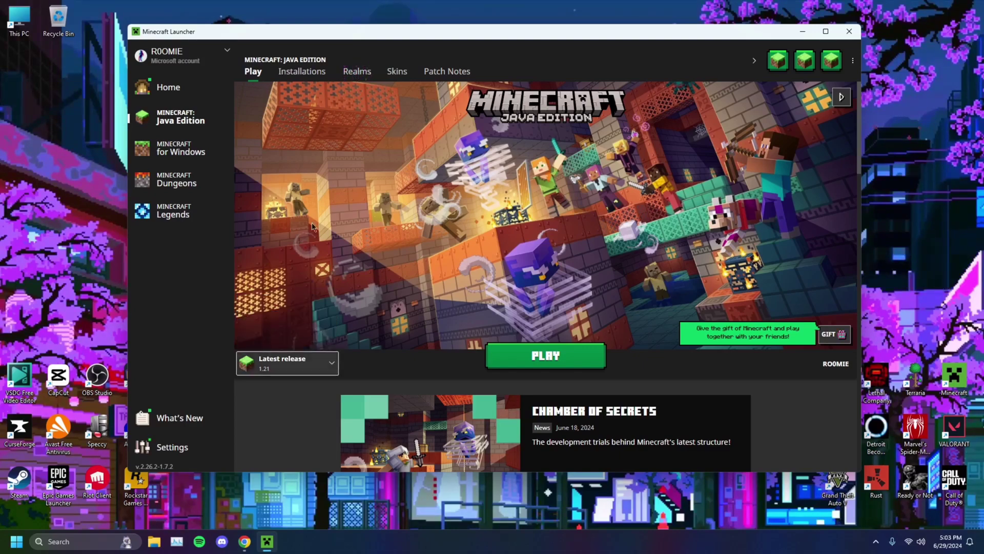
click(298, 77)
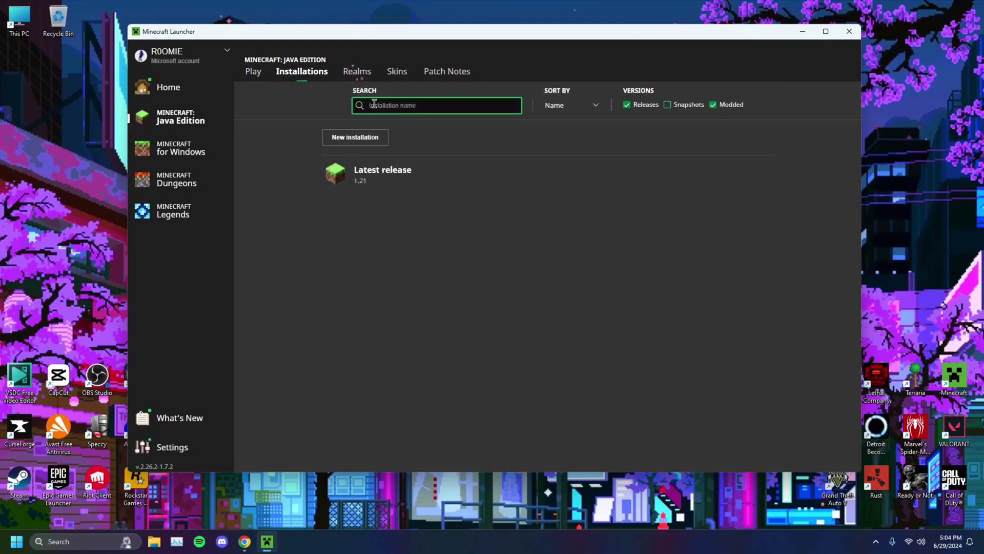
click(353, 143)
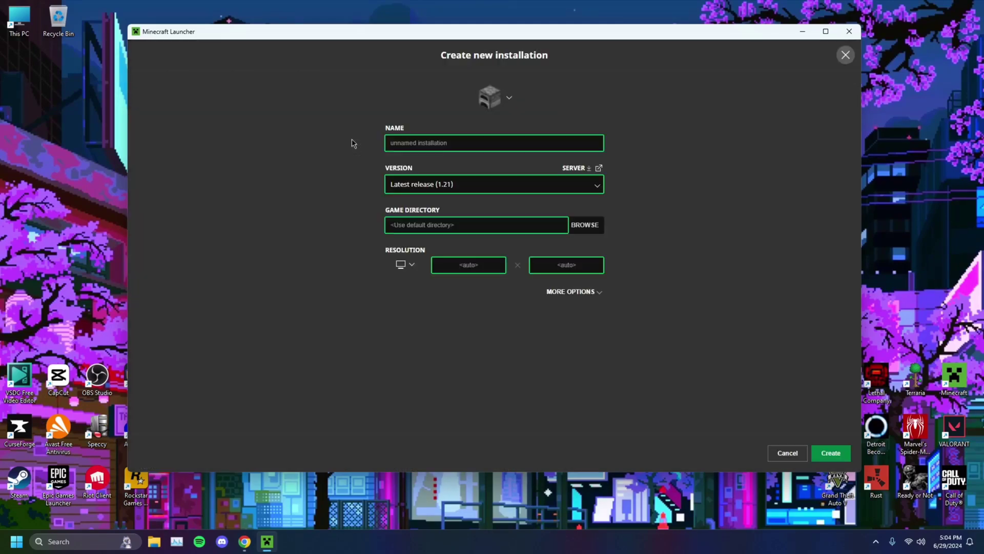
click(597, 185)
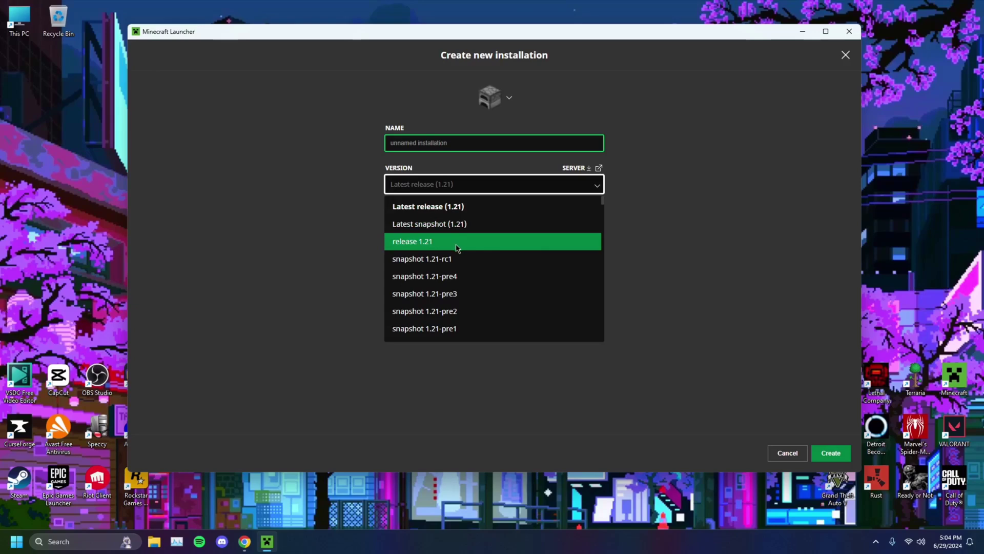
scroll(451, 225, down, 1)
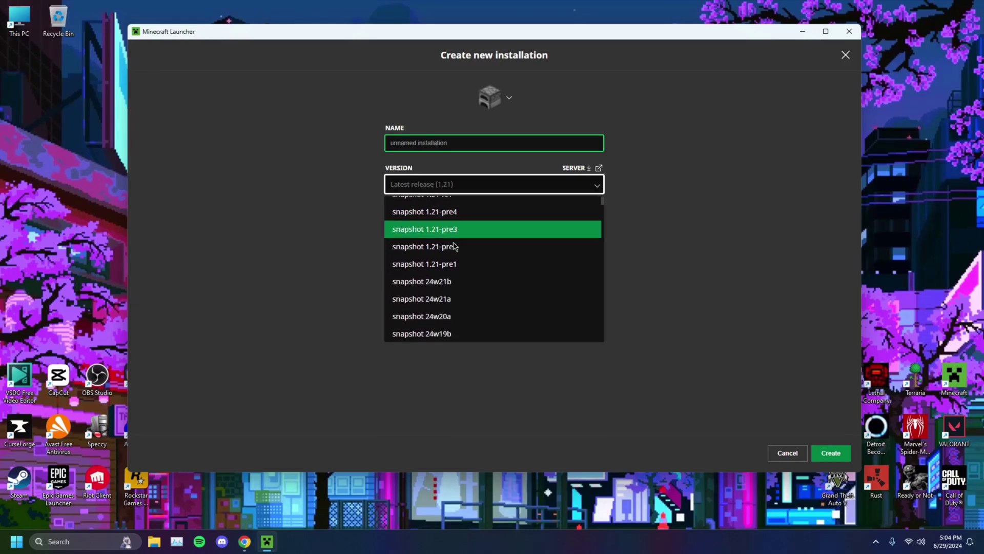
scroll(451, 226, up, 1)
scroll(461, 246, down, 3)
scroll(467, 254, down, 1)
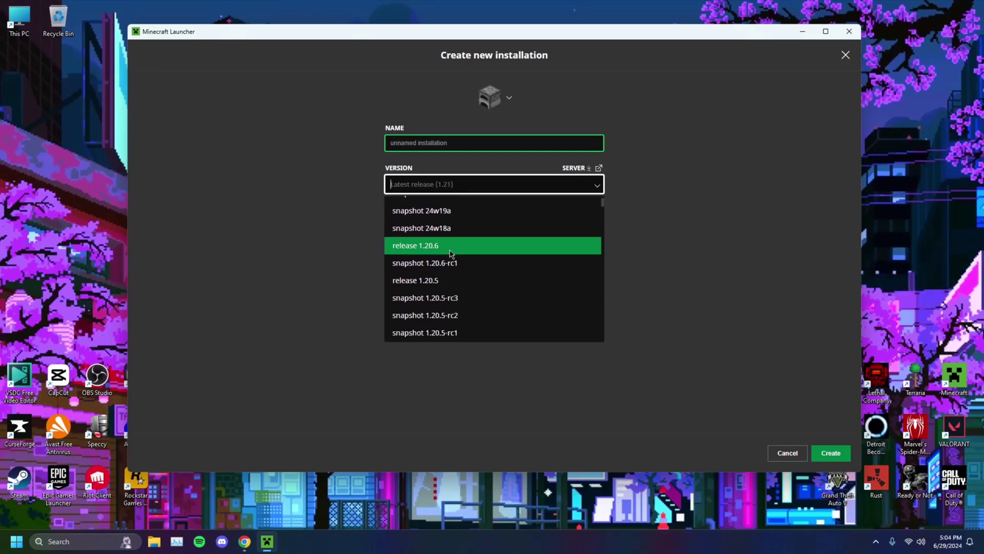
scroll(431, 254, up, 4)
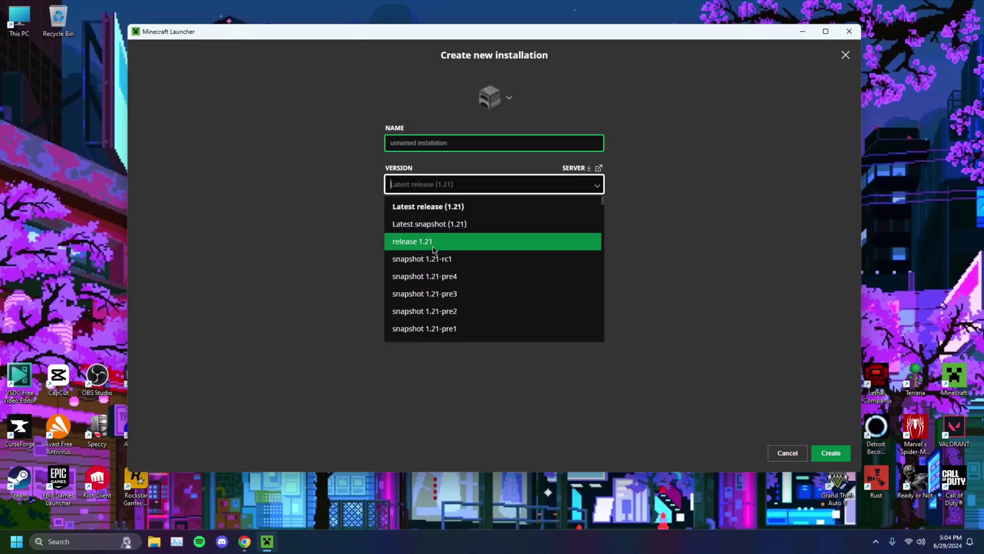
click(437, 249)
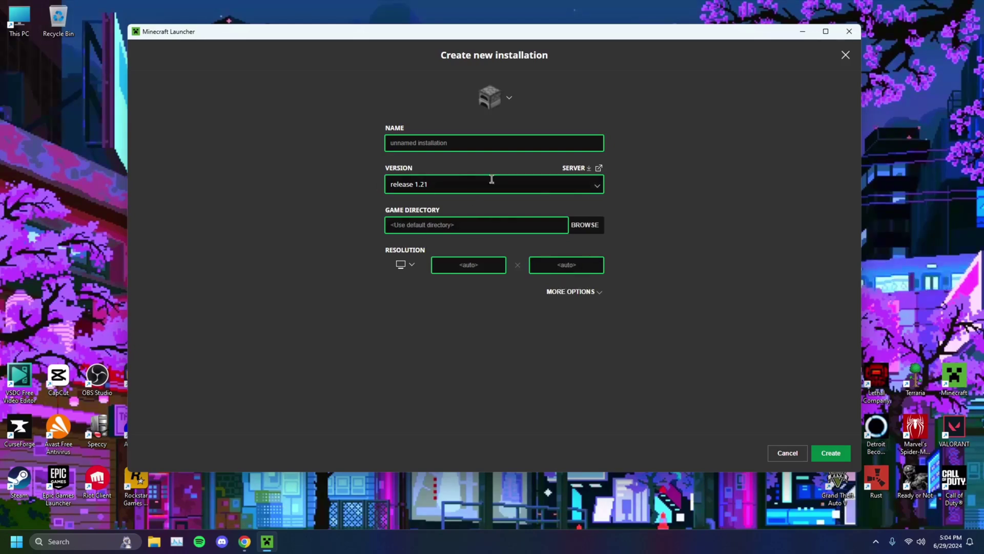
click(785, 455)
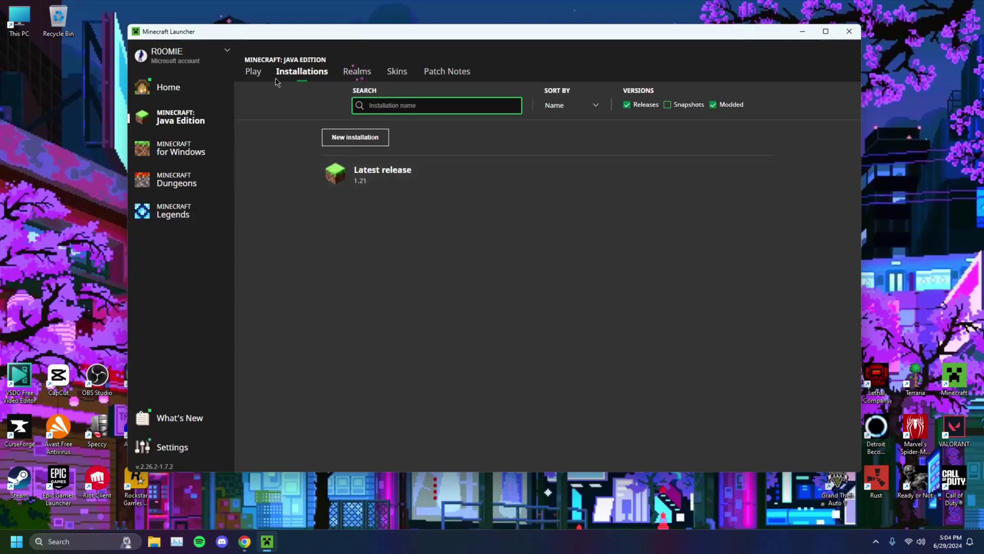
click(255, 73)
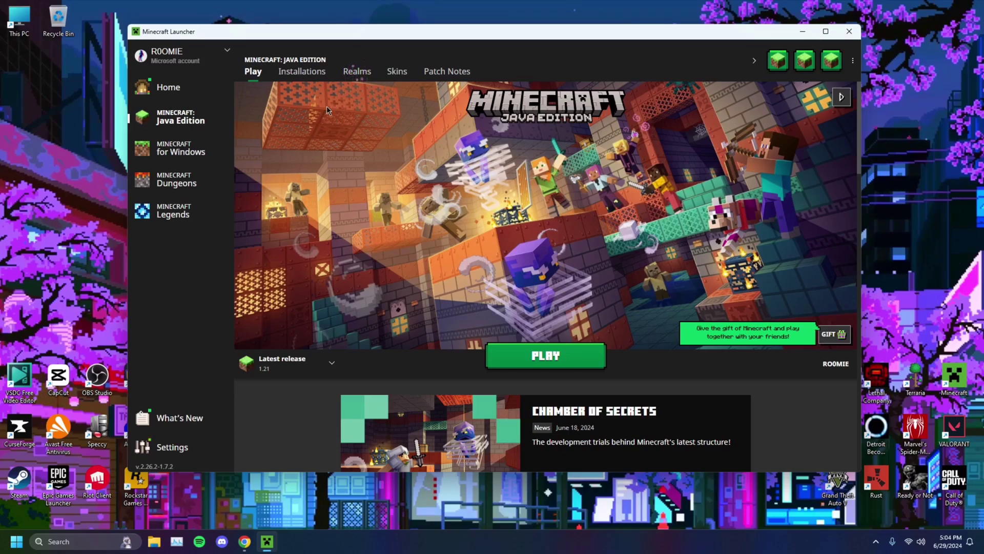
Start a new Java Edition installation and set its version to release 1.20.6.
click(301, 73)
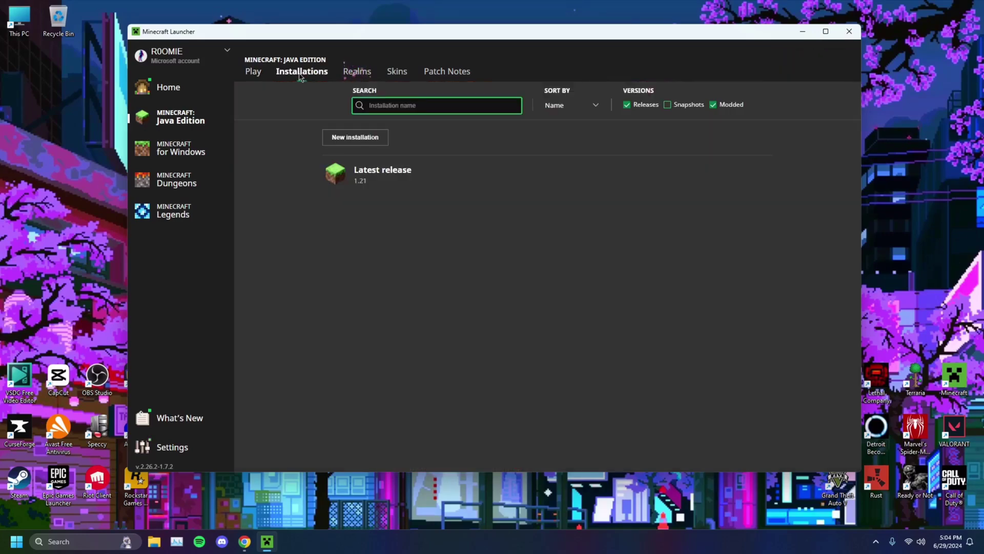
click(341, 137)
click(602, 185)
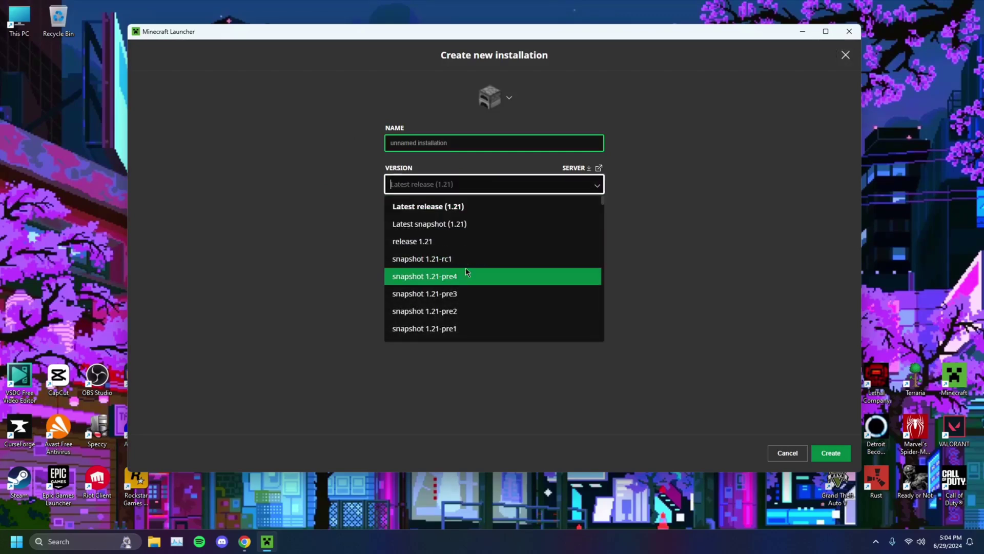
scroll(465, 267, down, 1)
scroll(466, 267, up, 1)
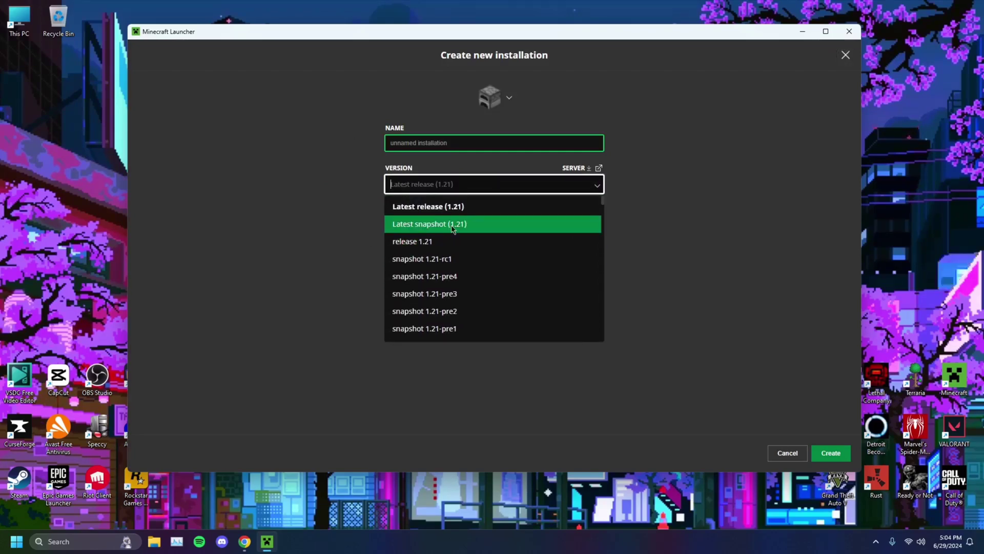
scroll(456, 242, down, 4)
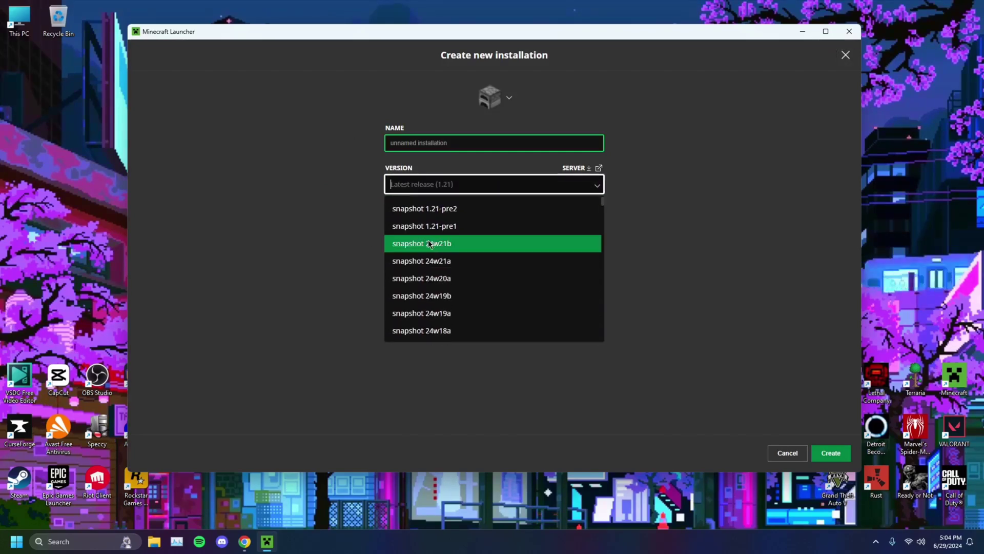
click(429, 246)
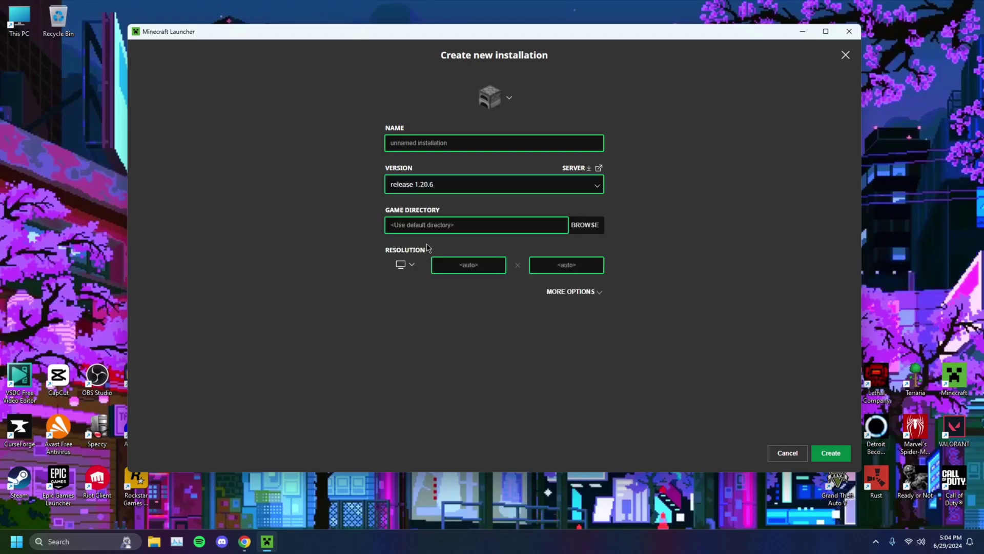
Name the new installation "Stable release" and create it.
click(436, 145)
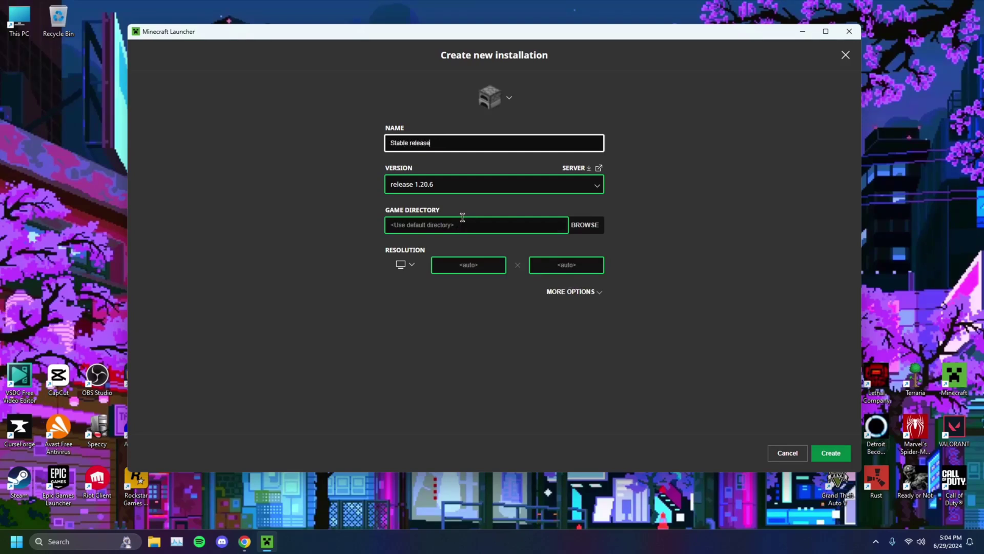
click(586, 303)
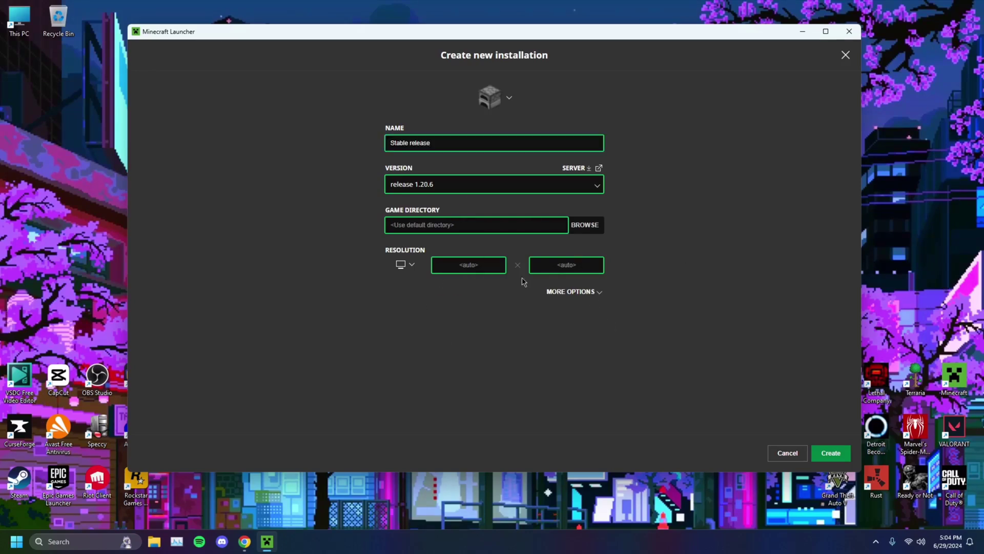
click(831, 453)
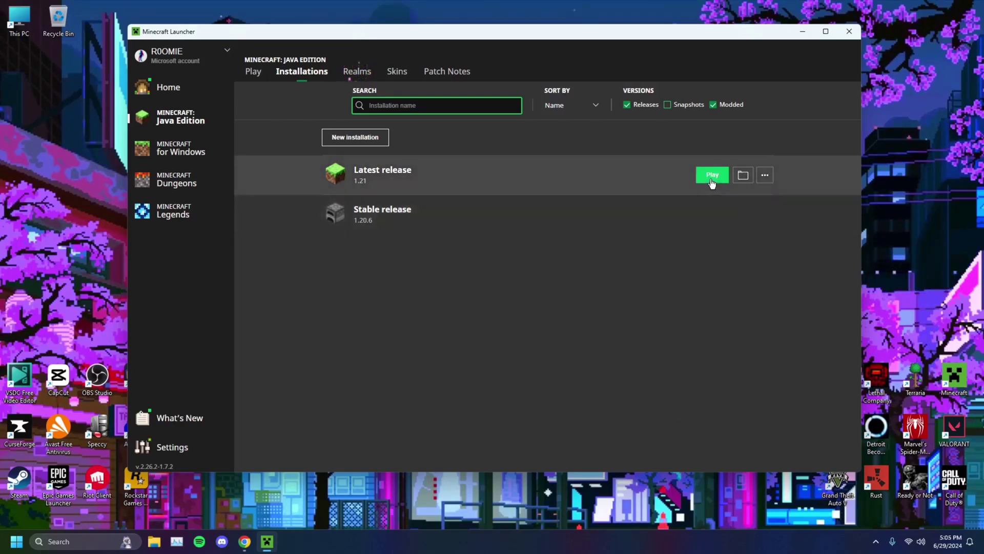
Launch the game from the Latest release 1.21 installation.
click(713, 180)
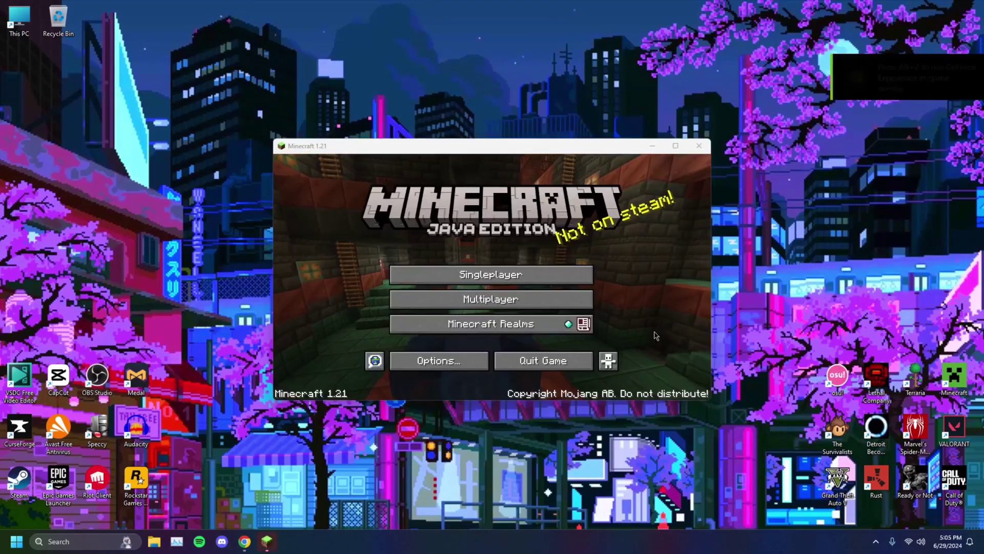
Search Windows for GeForce Experience and open the app, letting its update install.
click(79, 541)
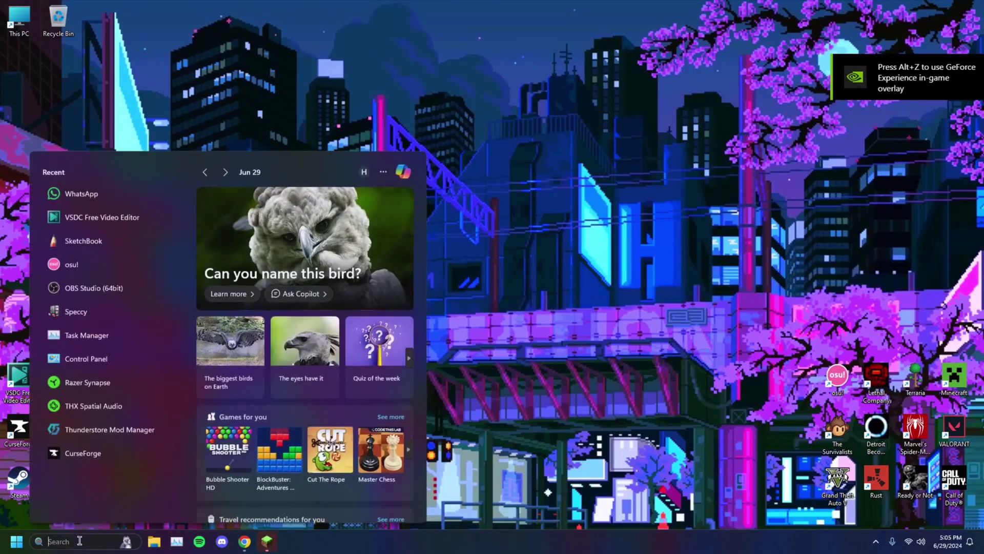
text(geforce Experienc)
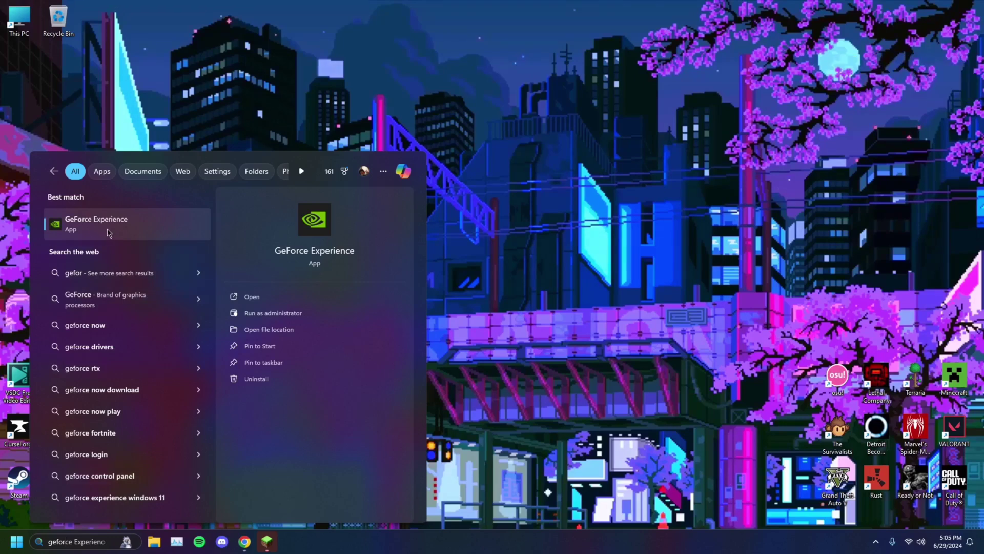
click(109, 232)
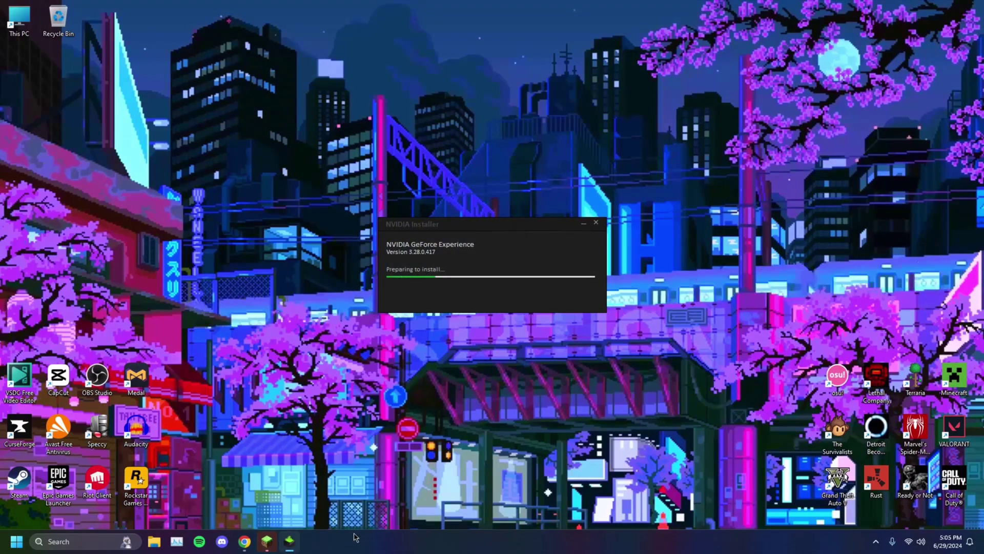
drag(455, 226, 460, 205)
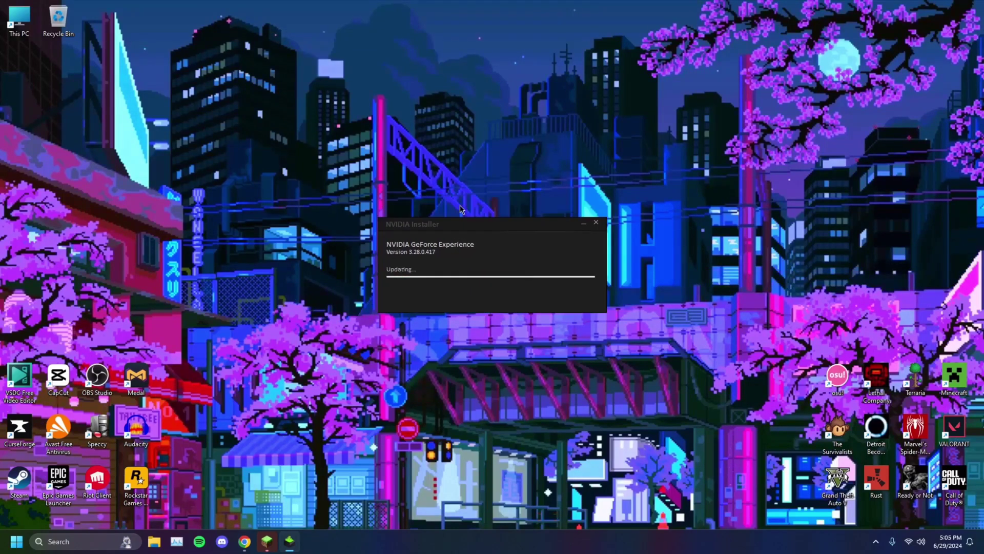
drag(463, 221, 465, 186)
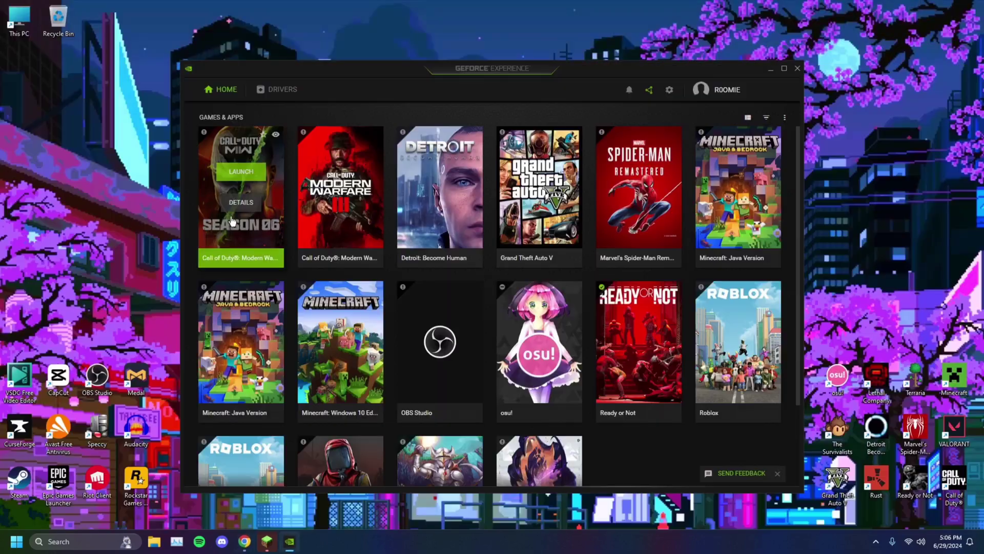
Download the GeForce Game Ready Driver version 556.12 and minimize GeForce Experience.
click(281, 97)
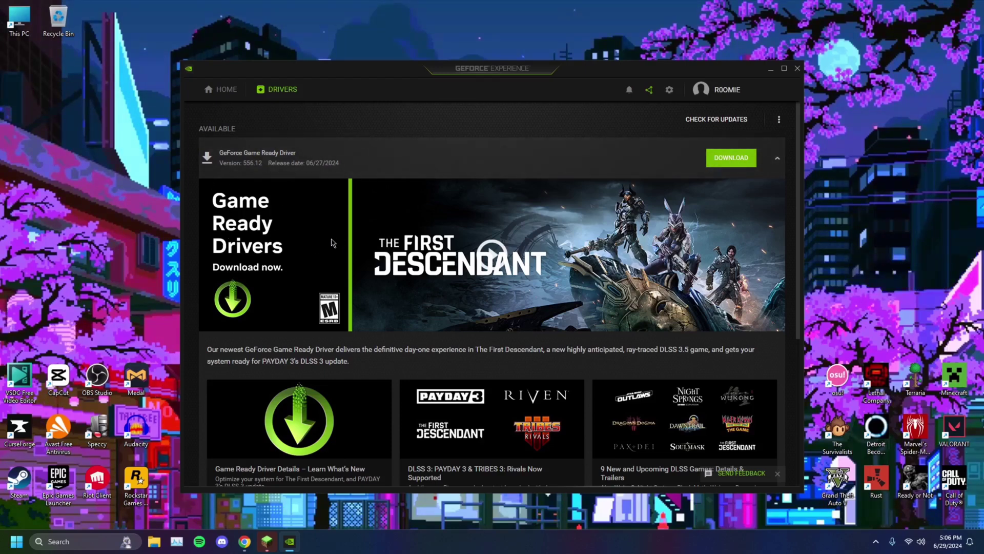
click(723, 157)
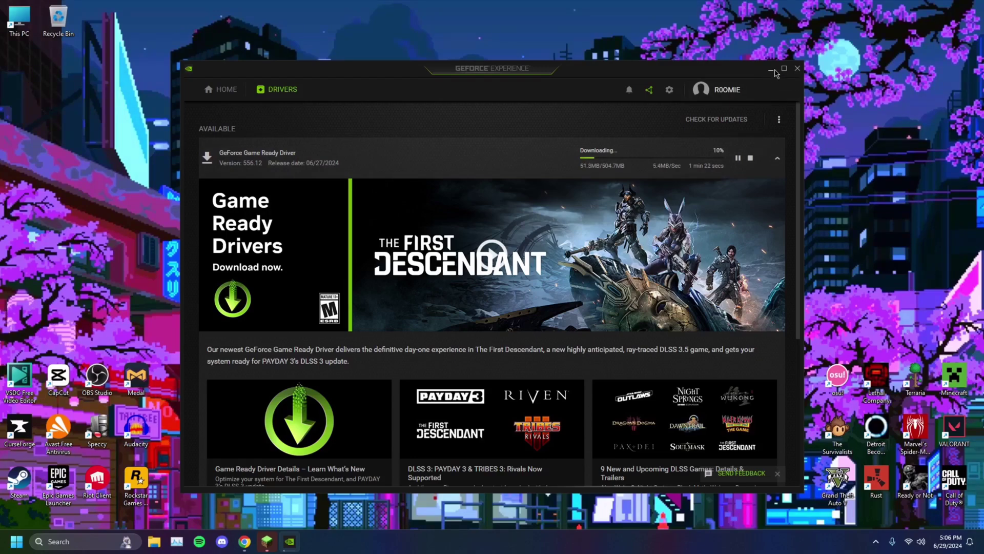
click(774, 71)
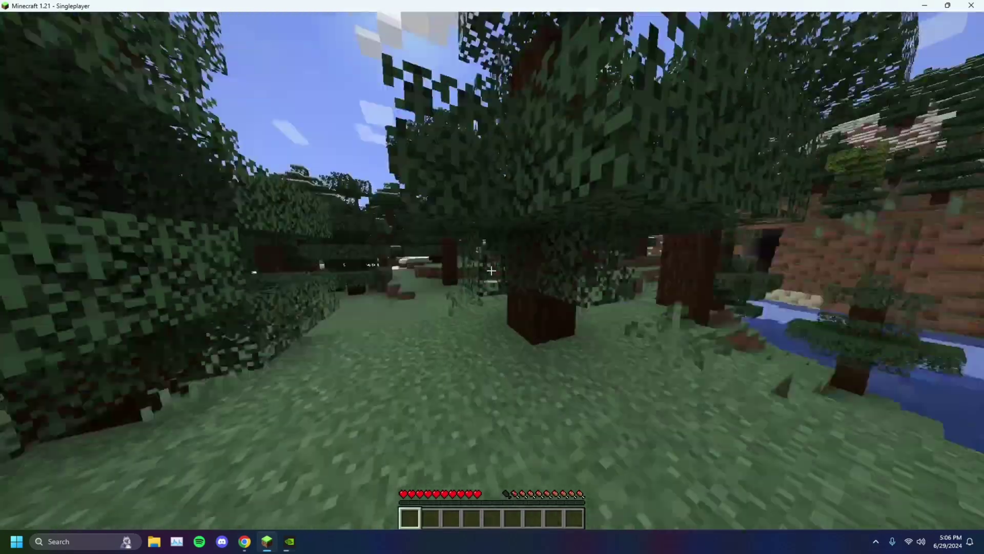
key(w)
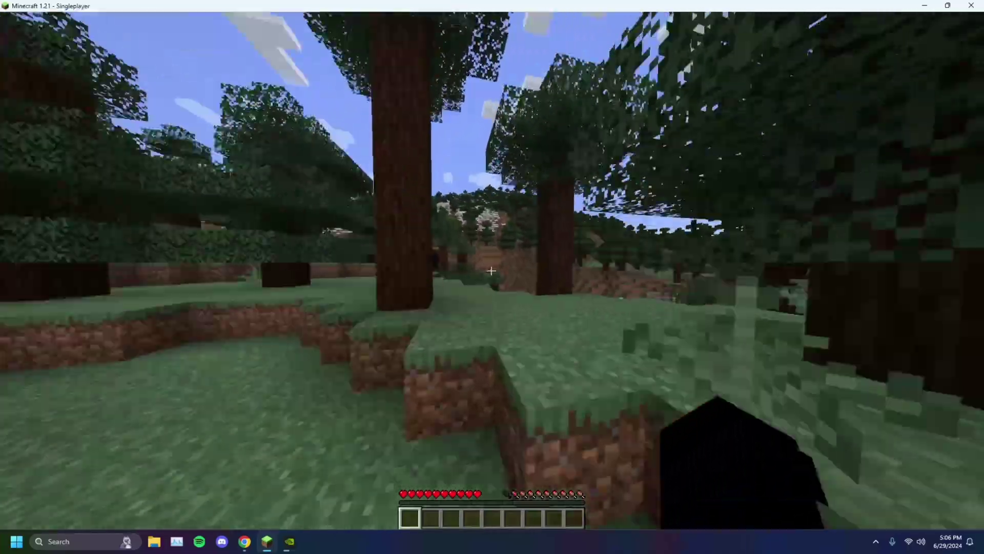
key(w)
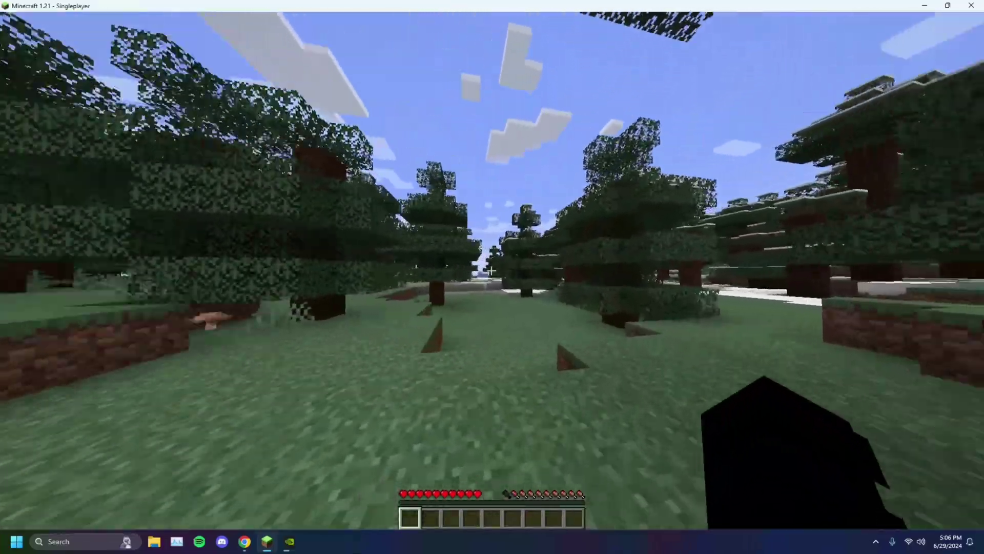
key(w)
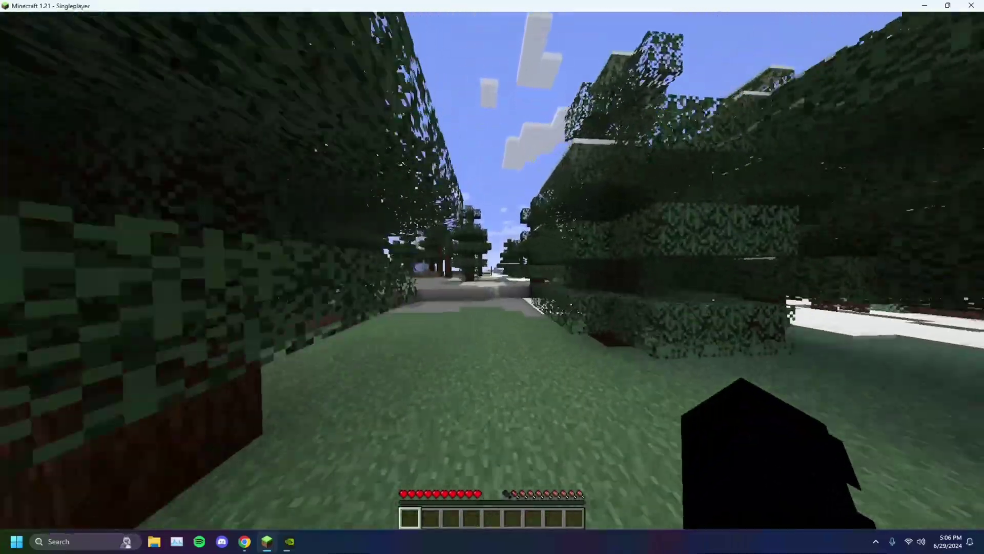
key(w)
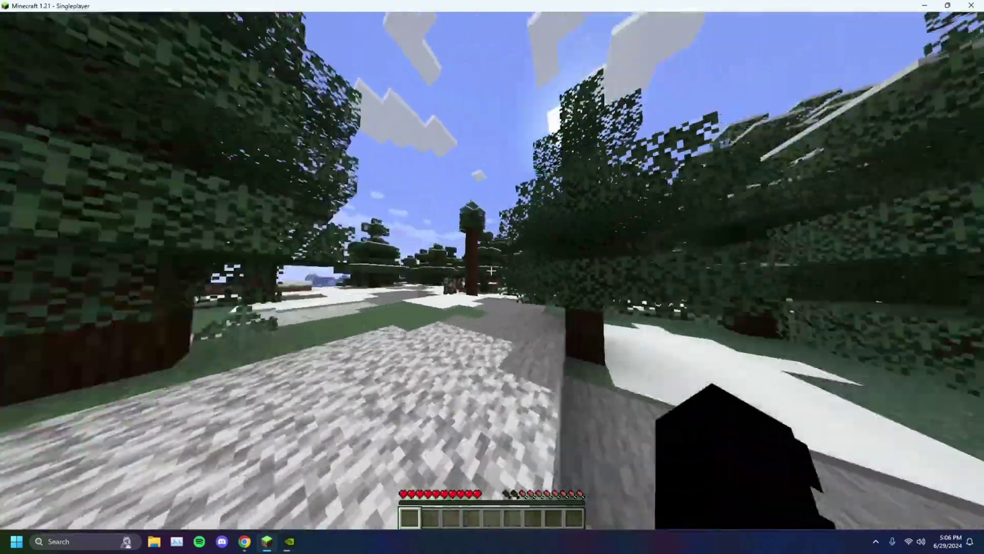
key(w)
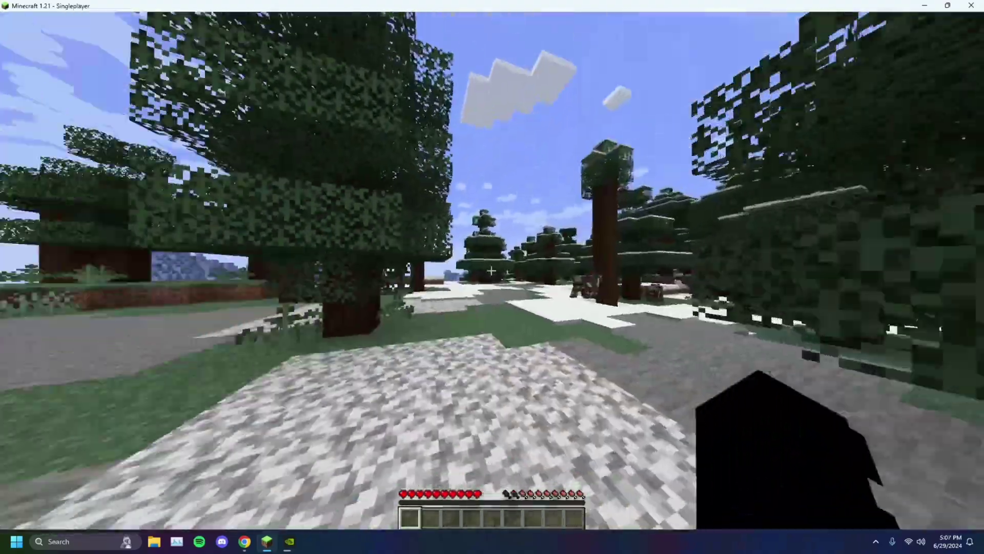
Walk through the Minecraft world with the debug overlay shown to examine the frame rate and performance.
key(w)
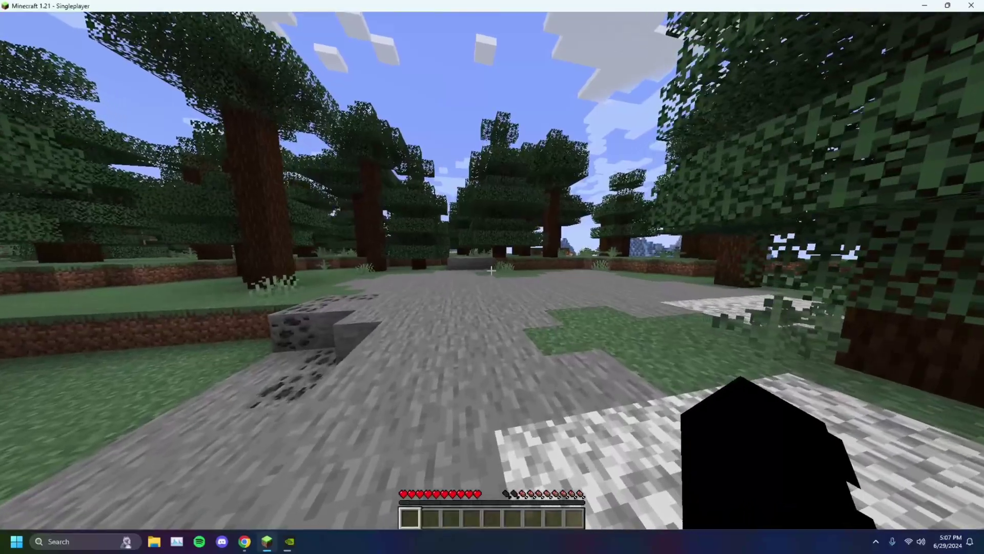
key(w)
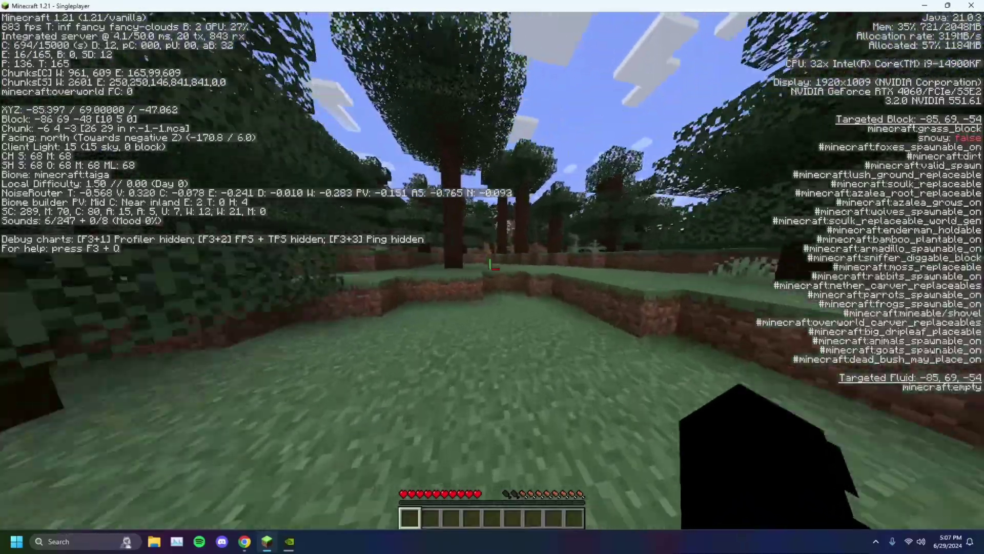
key(w)
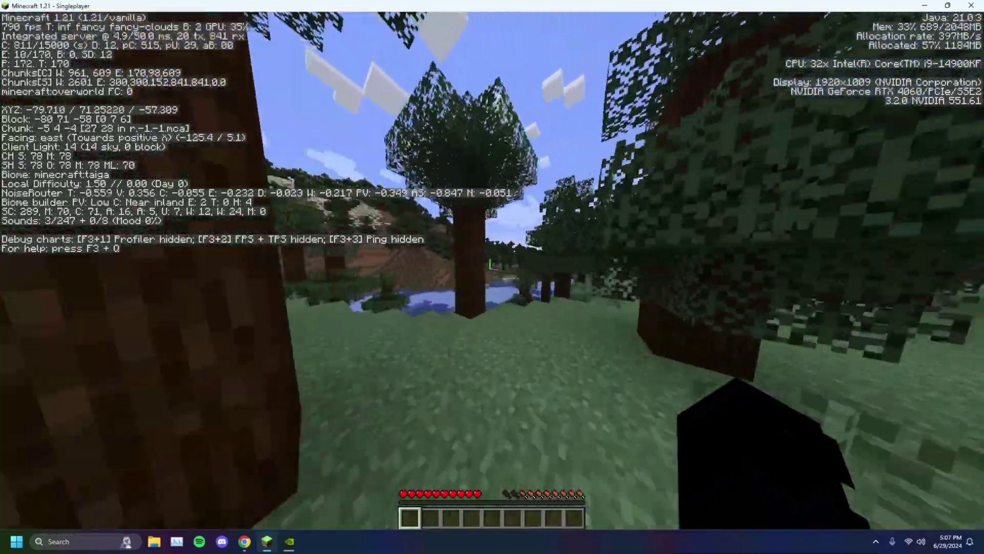
key(w)
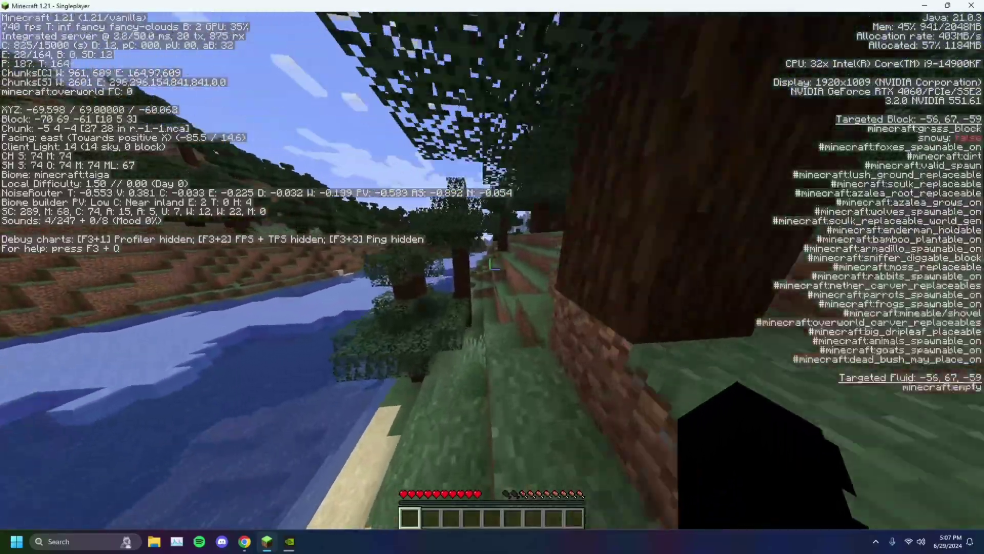
key(w)
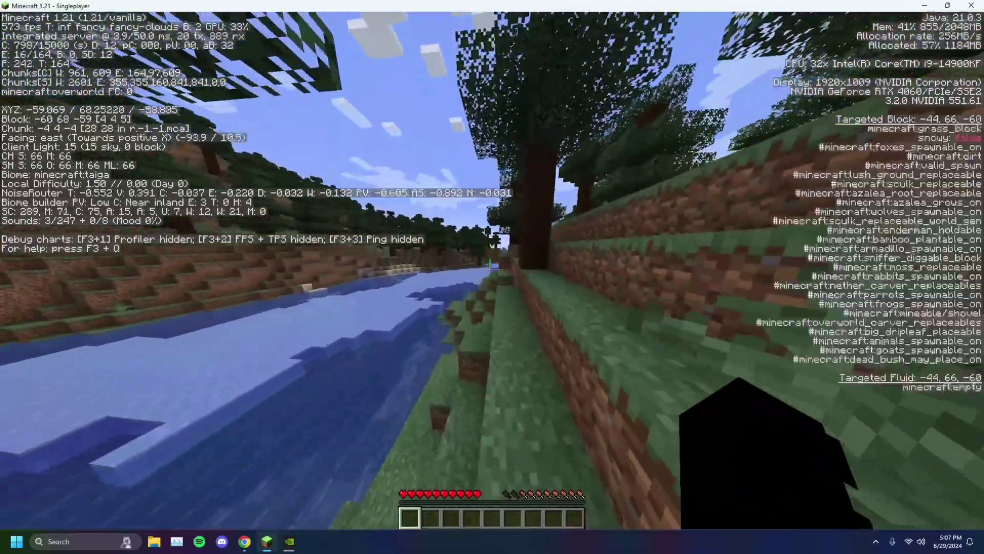
key(w)
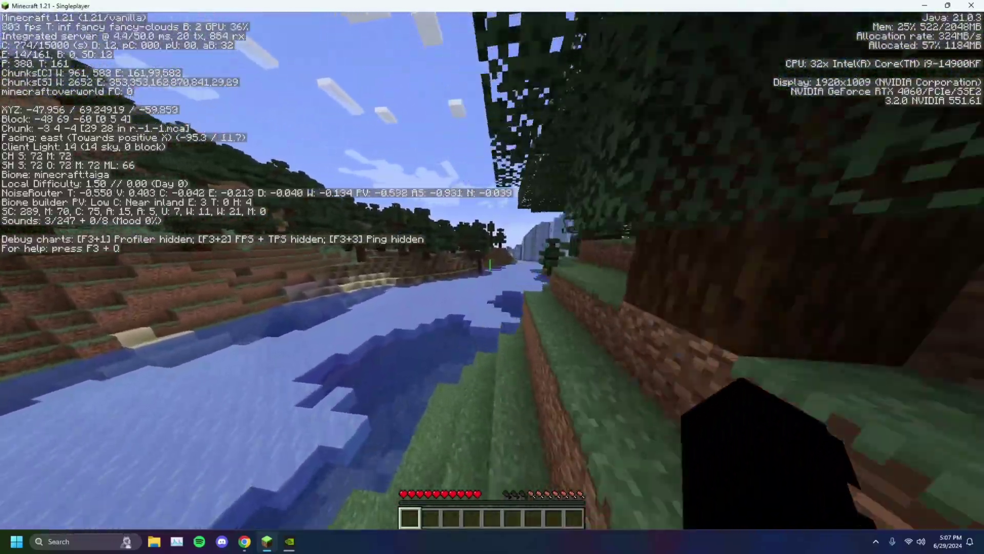
key(w)
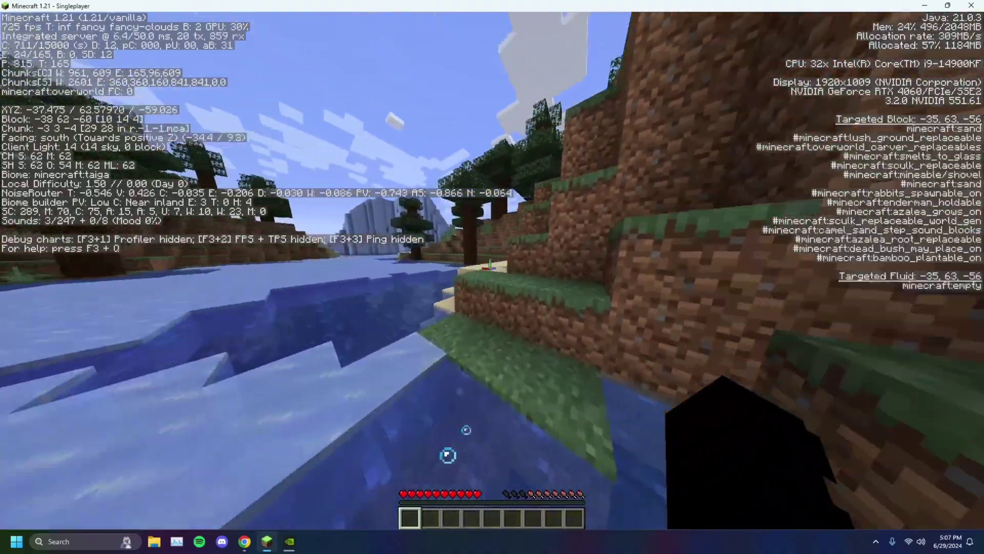
key(w)
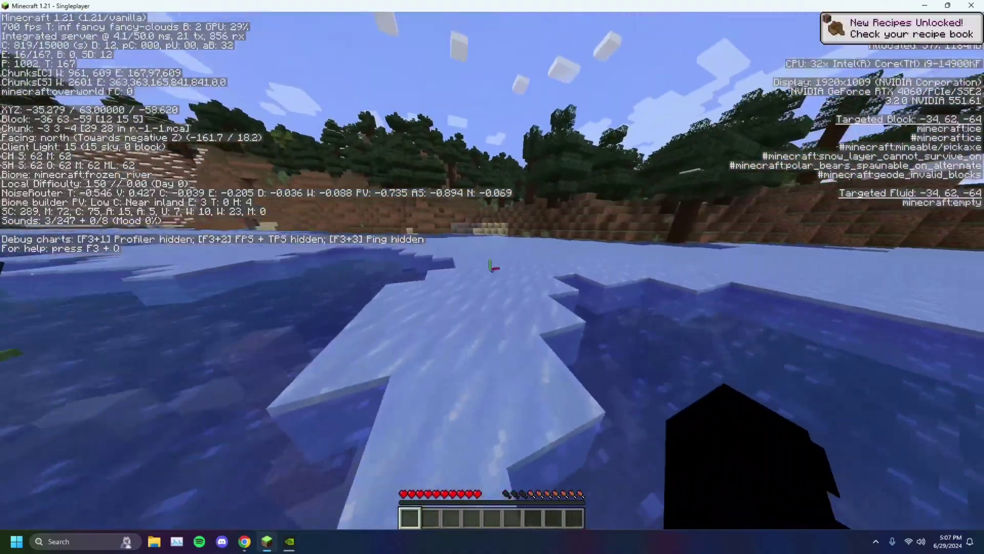
key(w)
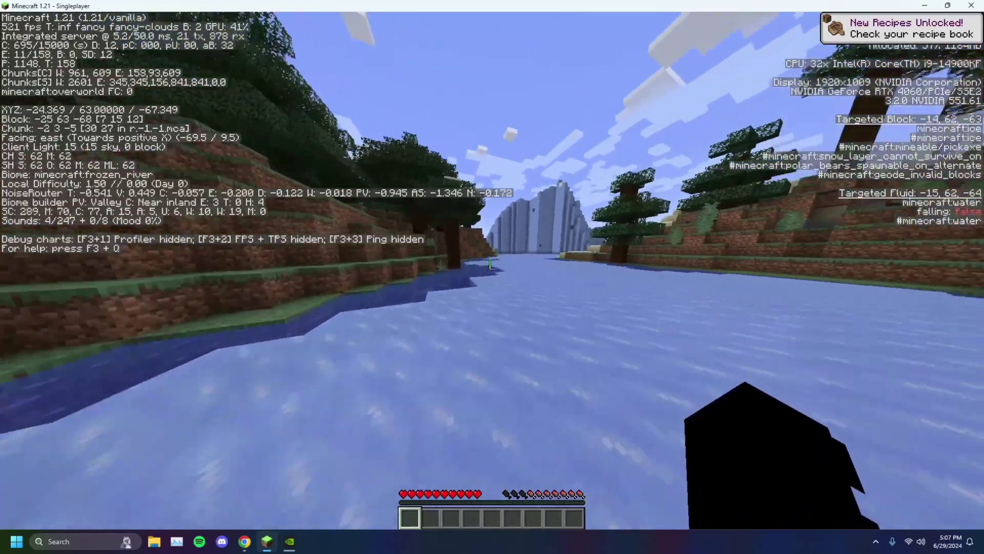
key(w)
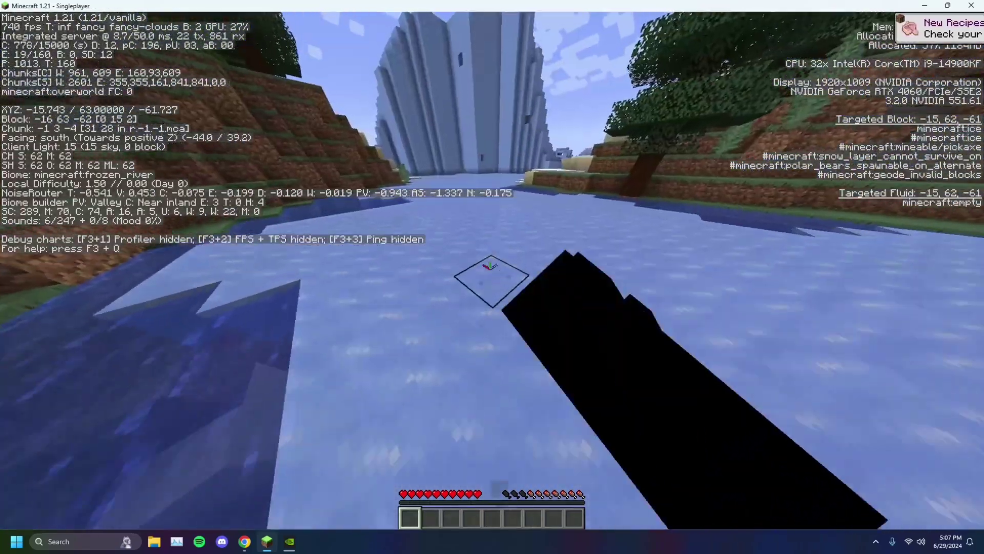
Cap the maximum framerate at 140 fps in the video settings and return to the game.
key(Escape)
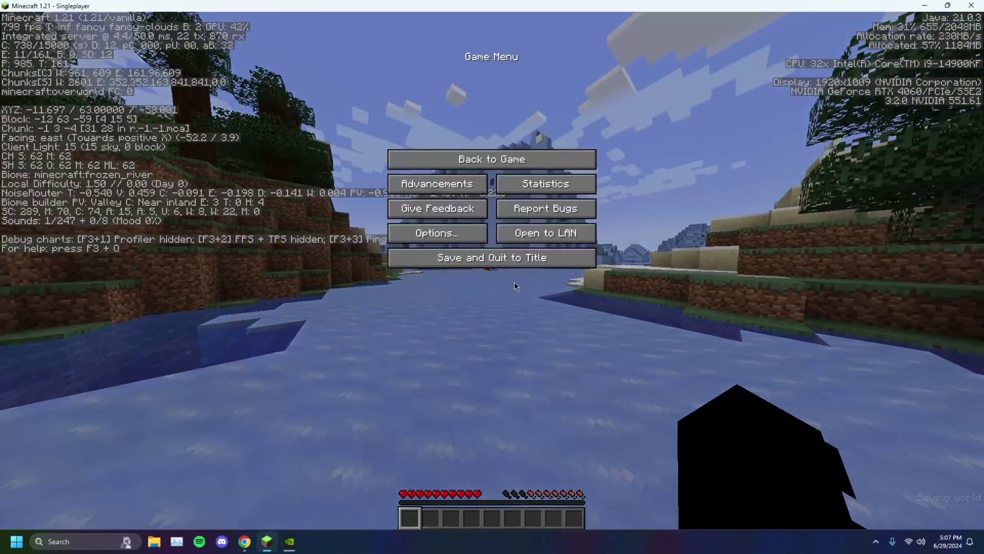
click(449, 228)
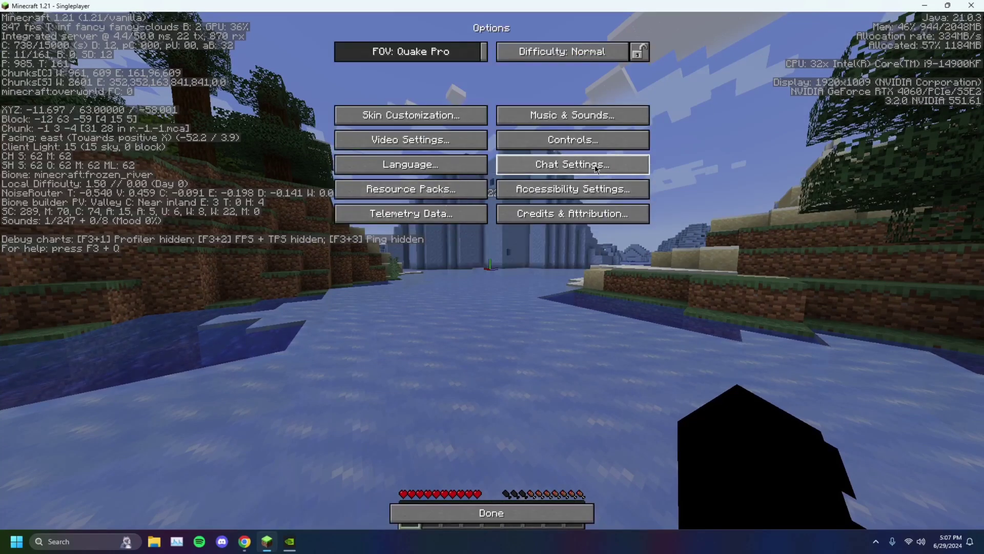
click(410, 140)
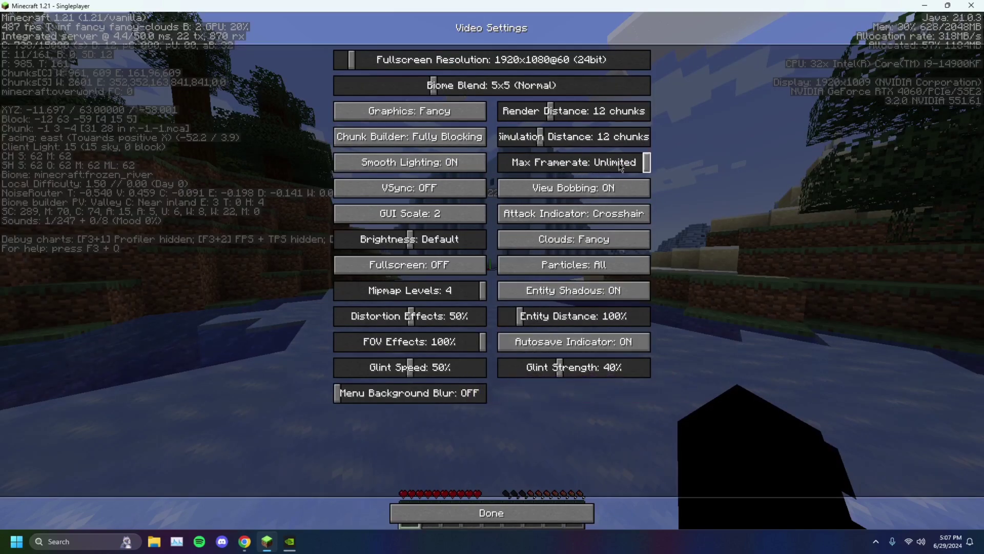
drag(620, 167, 539, 169)
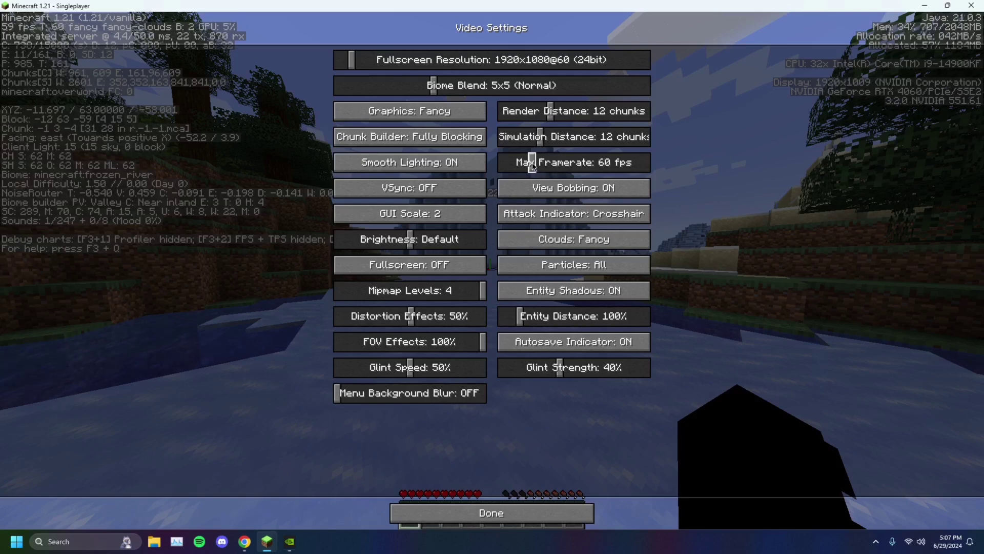
drag(534, 166, 576, 174)
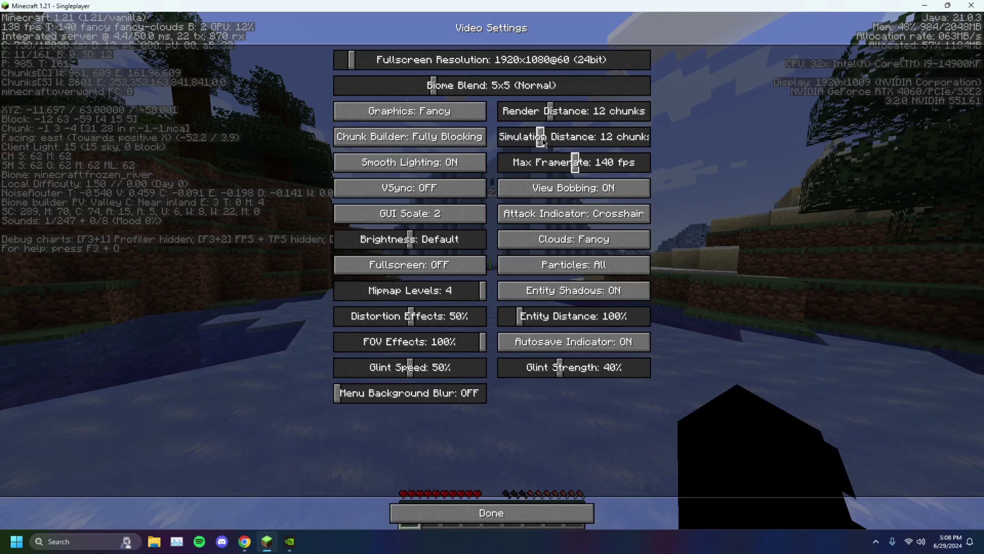
key(Escape)
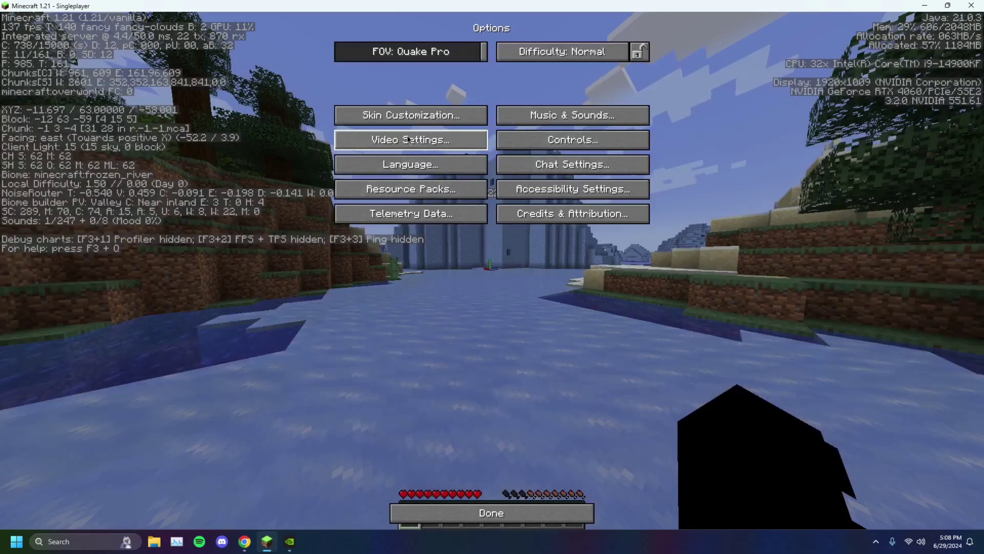
key(Escape)
key(Escape)
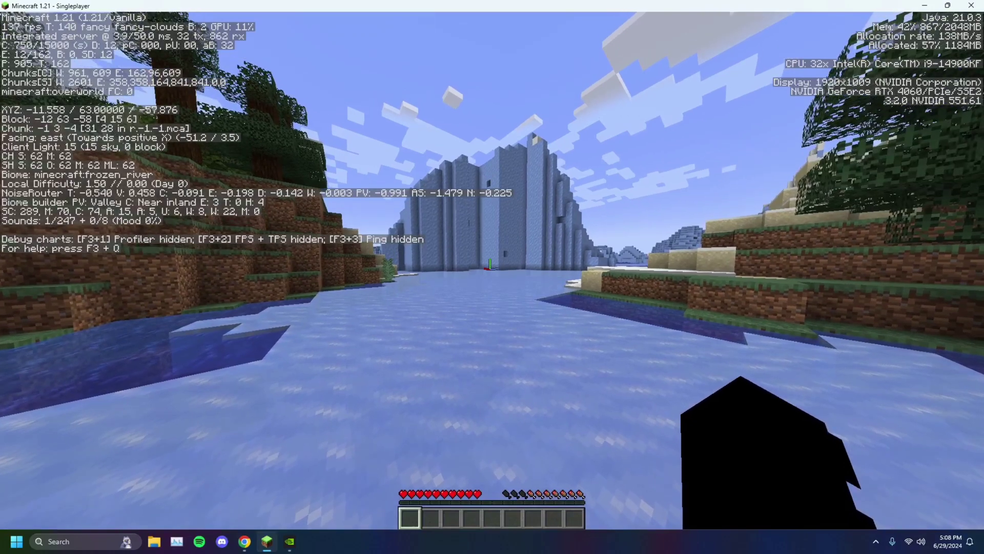
Set the render distance and simulation distance to 8 chunks each in the video settings and return to the game.
key(Escape)
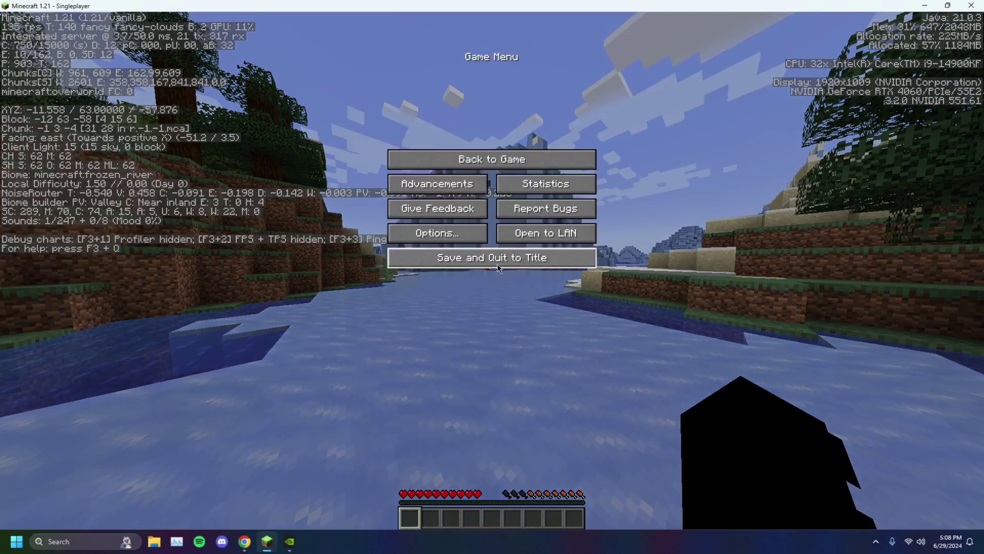
click(452, 240)
click(463, 164)
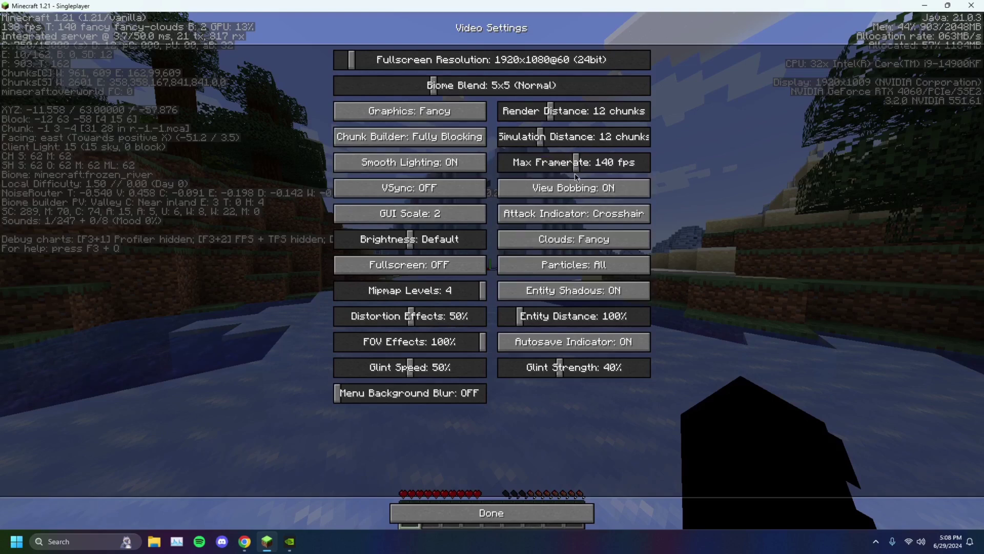
drag(550, 115, 532, 117)
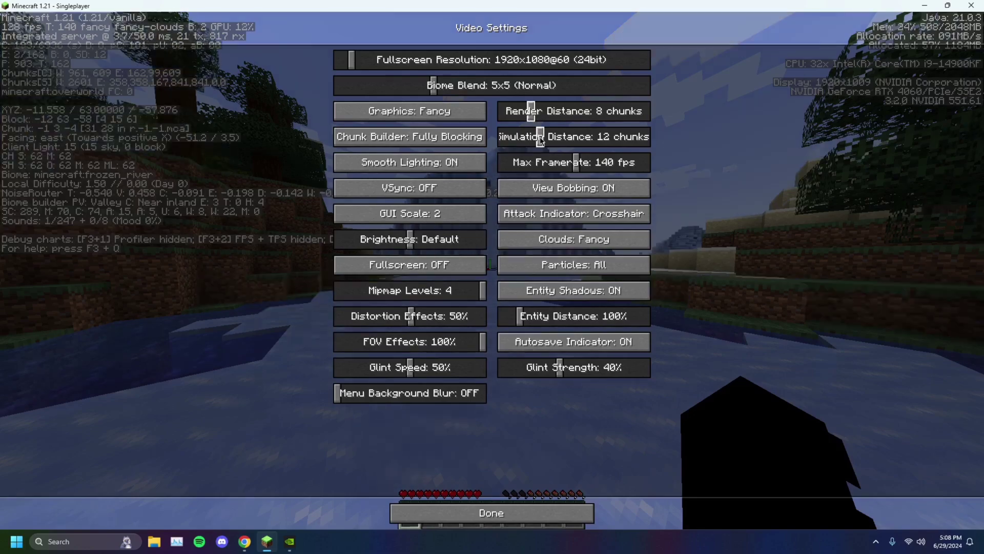
drag(540, 141, 523, 139)
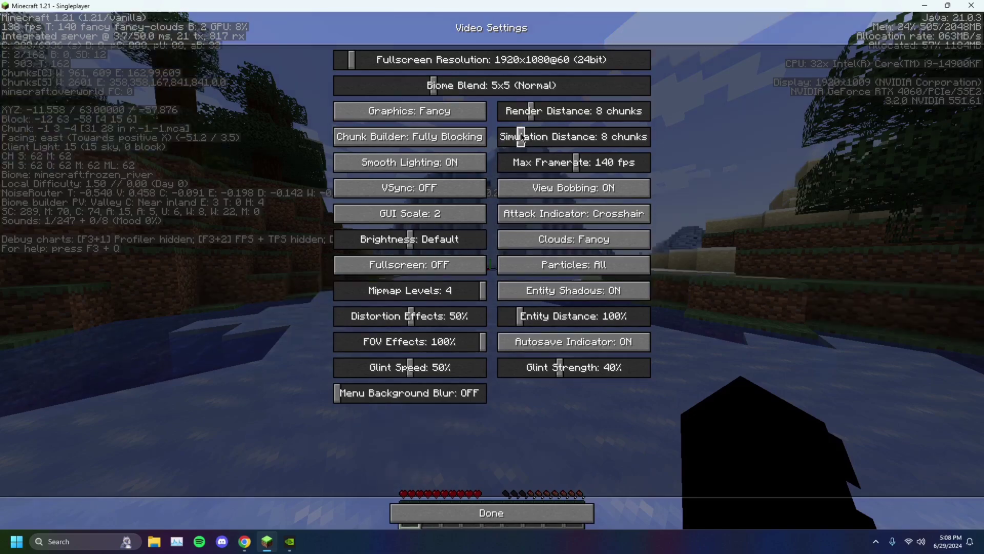
key(Escape)
key(Escape)
key(Escape)
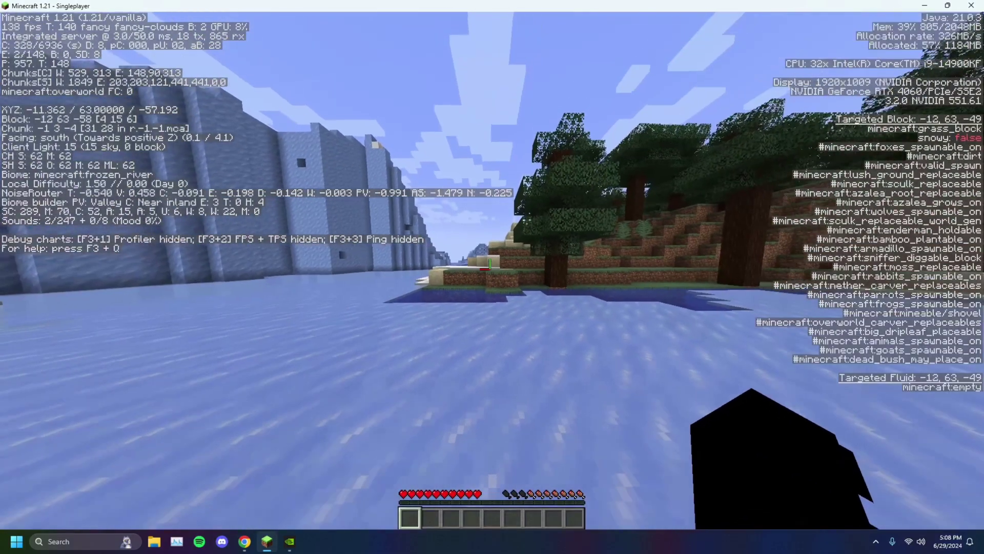
Walk along the snowy shore and through the forest to check how the game runs with the reduced distances.
key(w)
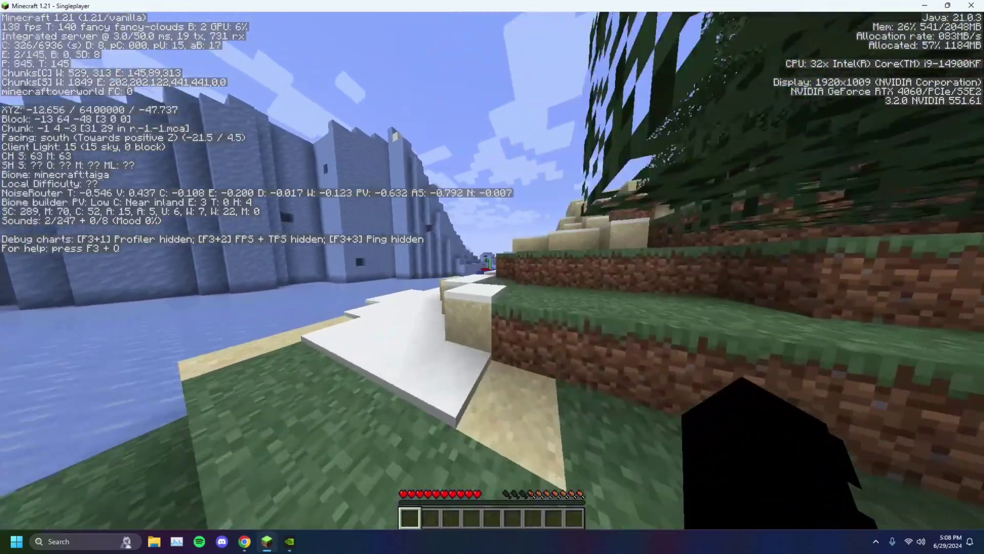
key(w)
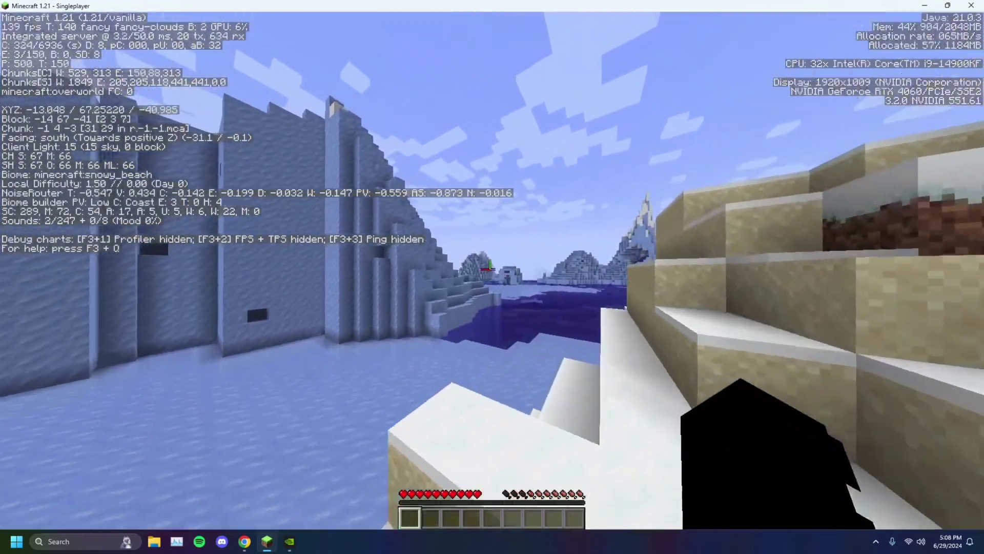
key(w)
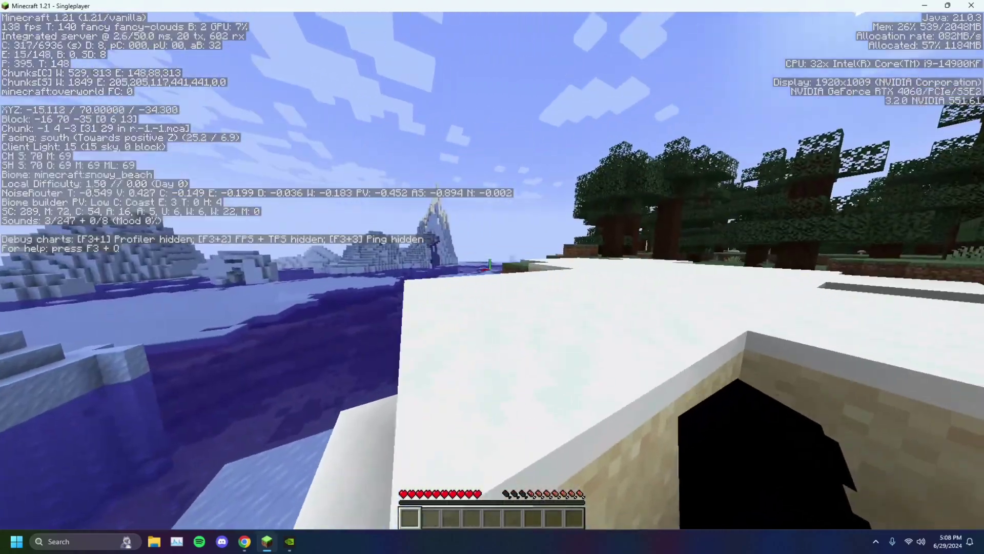
key(w)
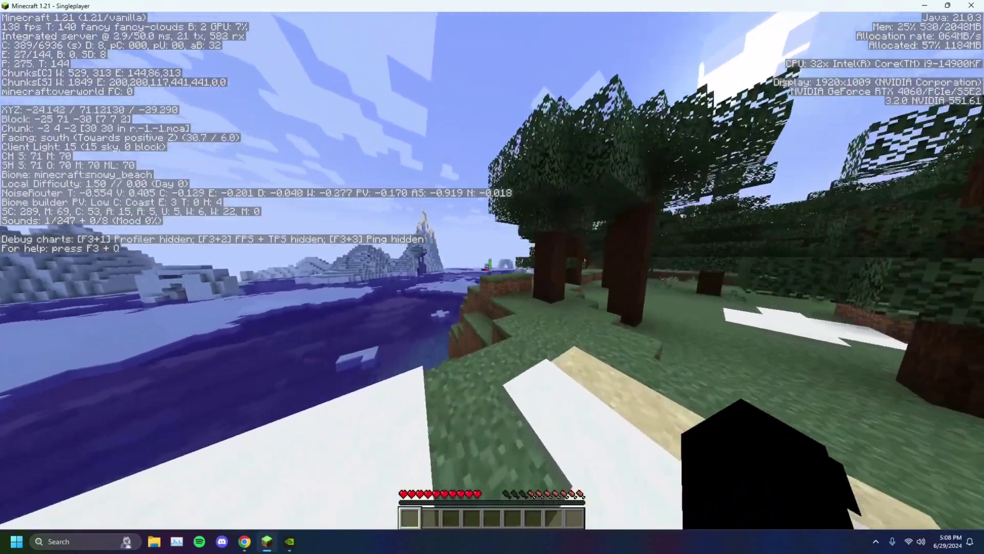
key(w)
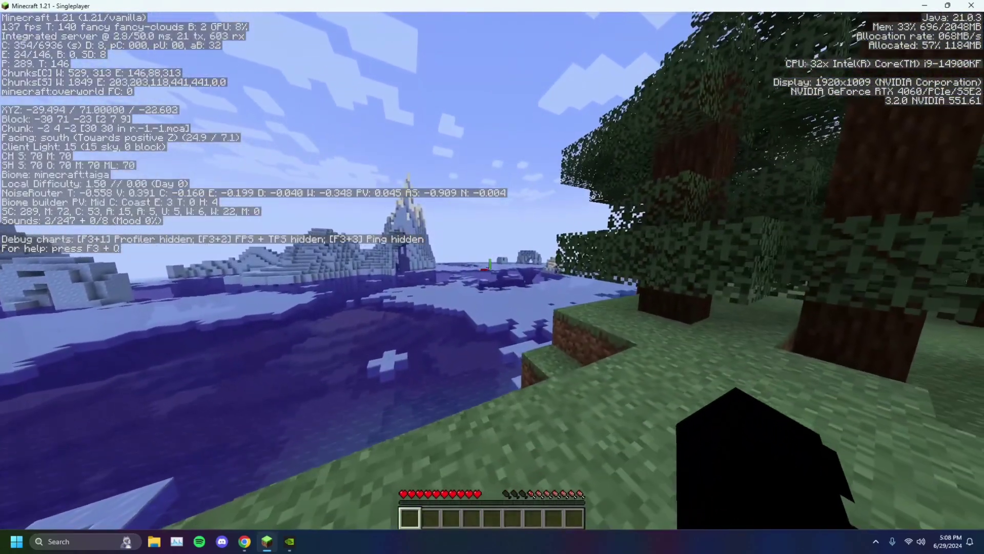
key(s)
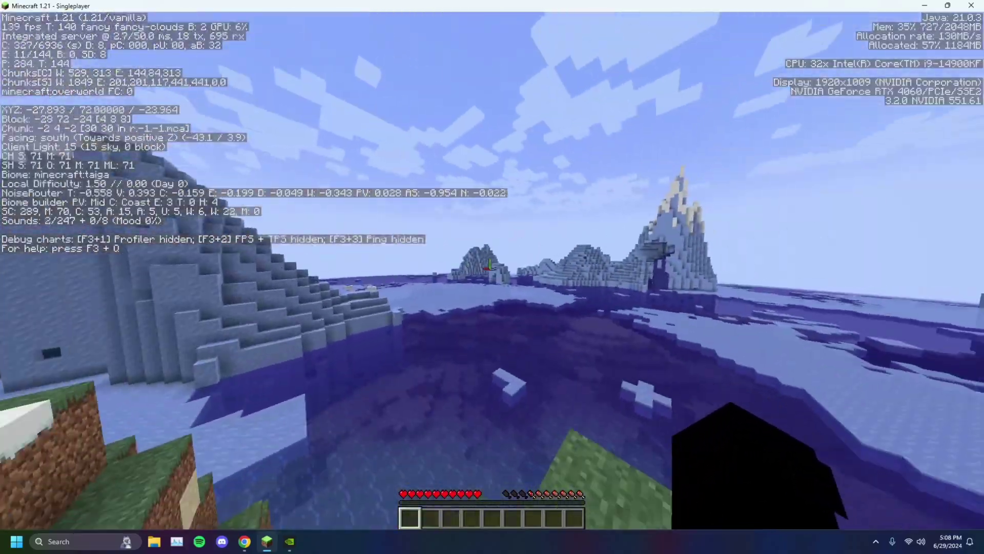
key(w)
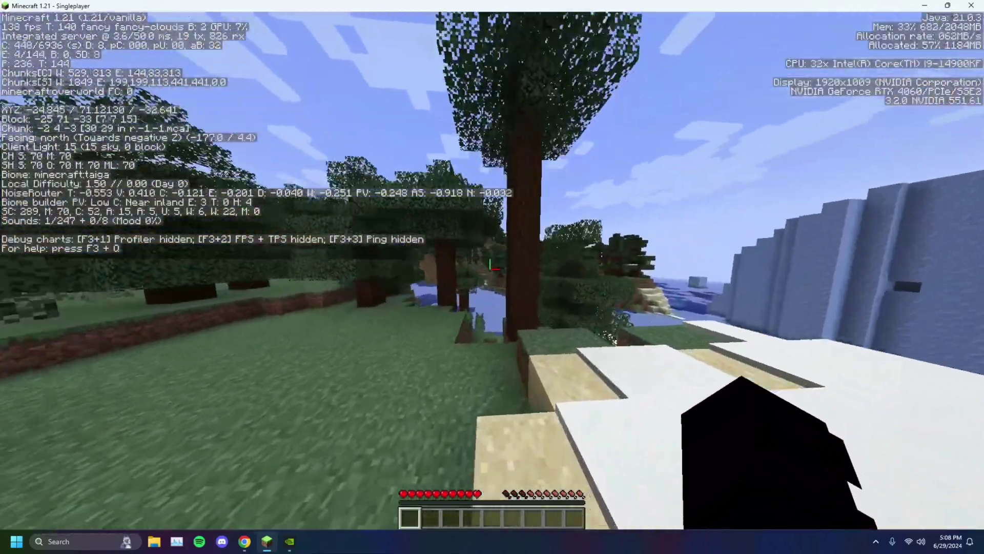
key(w)
key(d)
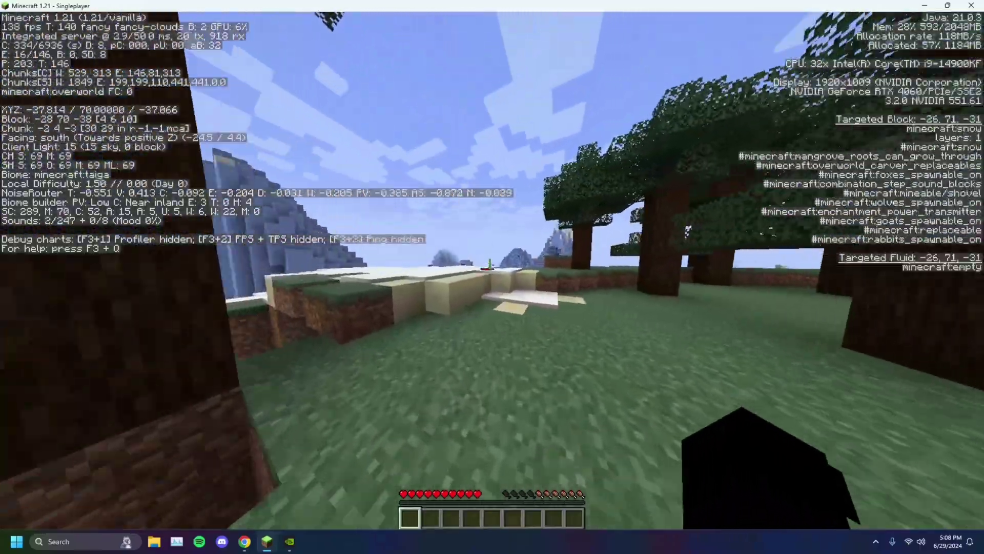
key(w)
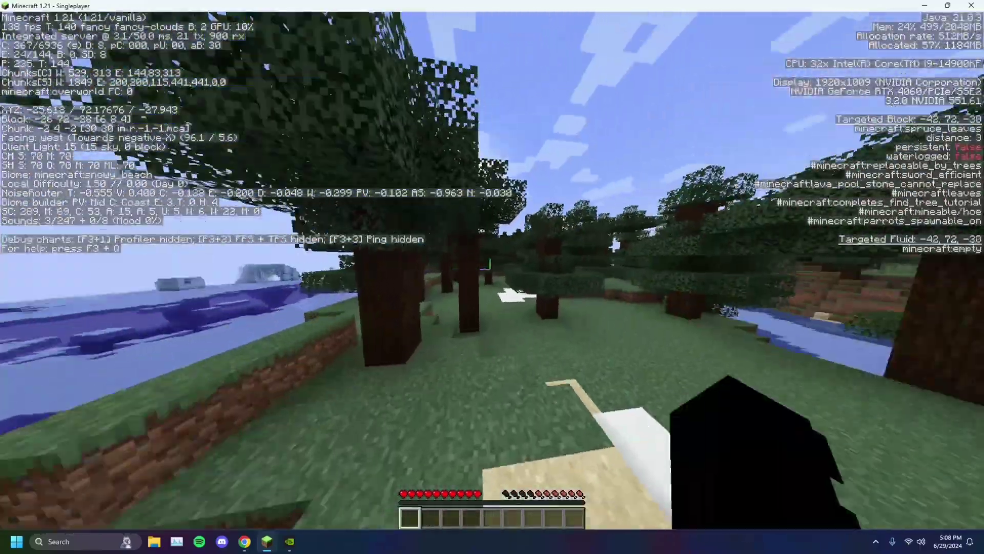
Configure the video settings with a maximum framerate of 80 fps, Fast graphics and fullscreen on.
key(Escape)
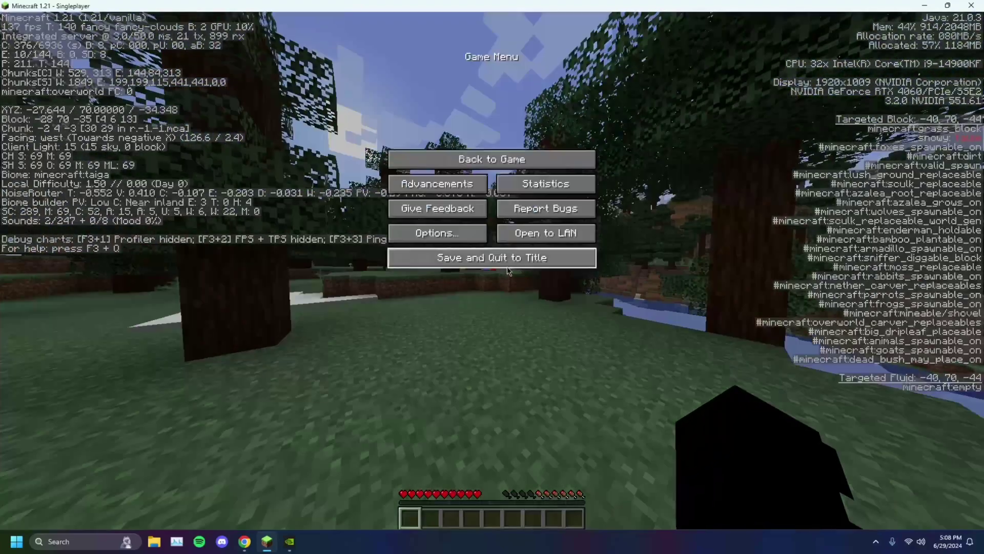
click(452, 241)
click(436, 139)
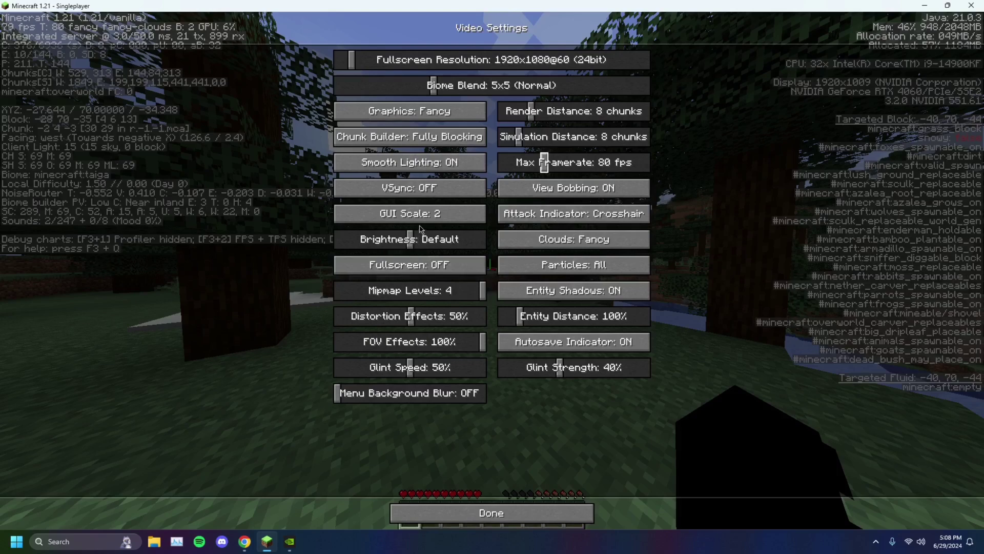
click(450, 194)
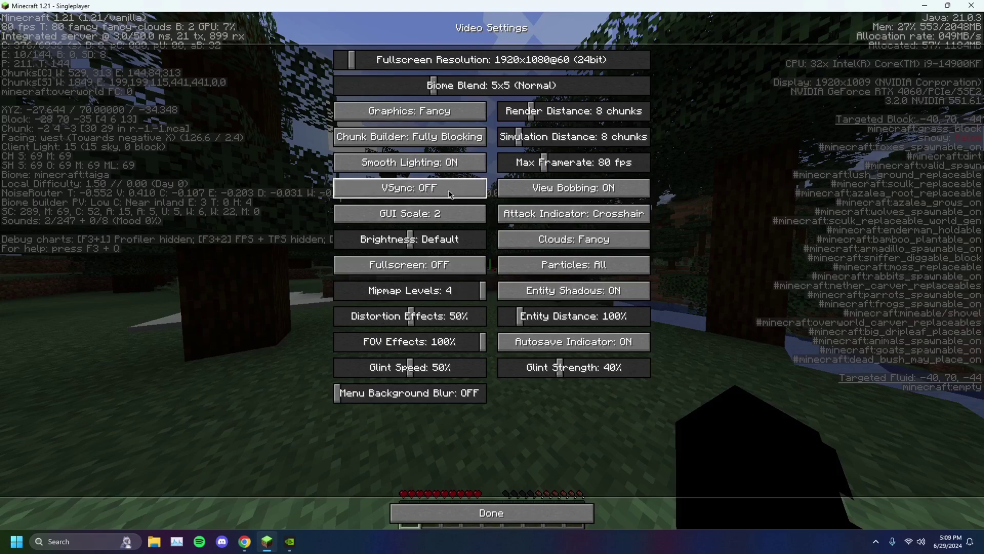
click(437, 114)
click(458, 109)
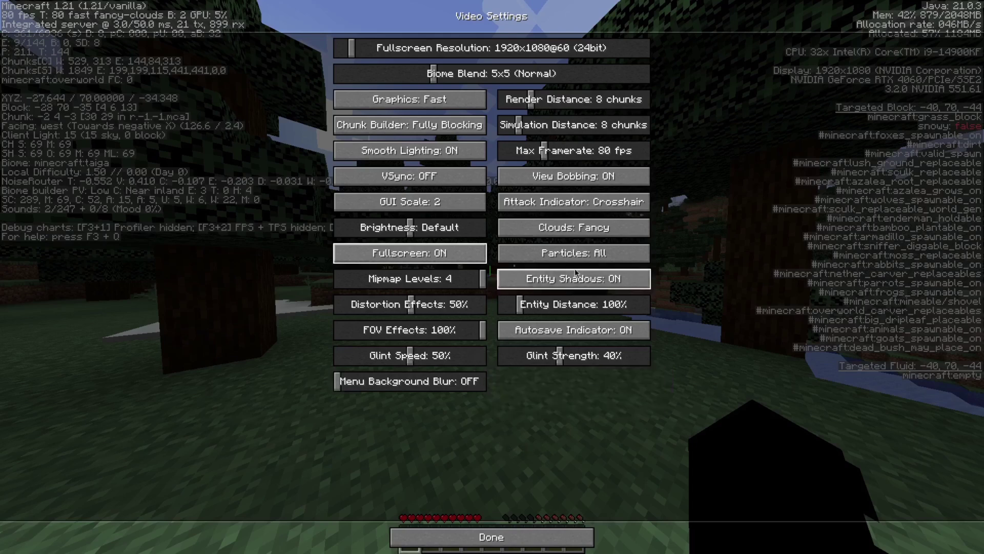
Turn clouds off in the video settings and return to the game.
click(577, 234)
key(Escape)
key(Escape)
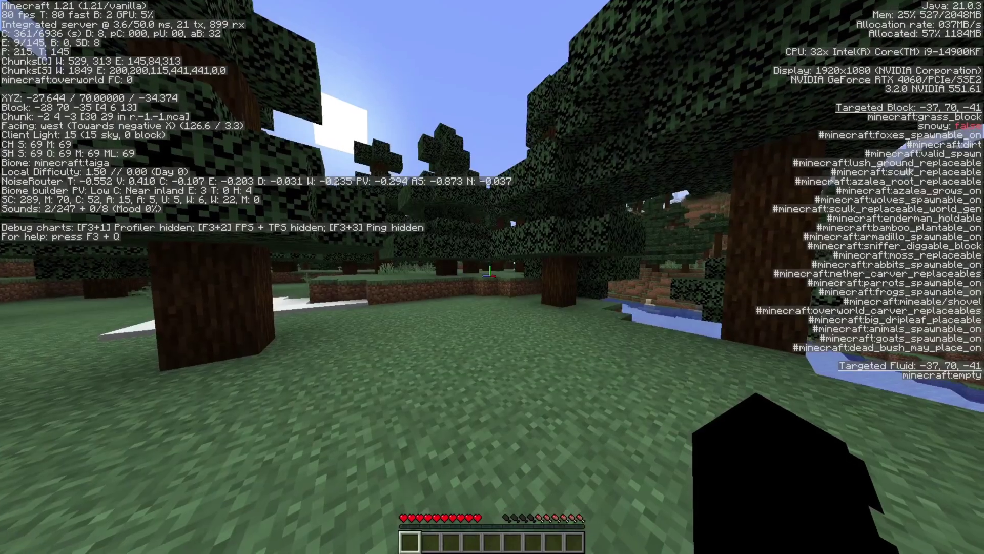
Walk across the snowy beach and along the forest edge to check how the game runs with clouds off.
key(w)
key(space)
key(w)
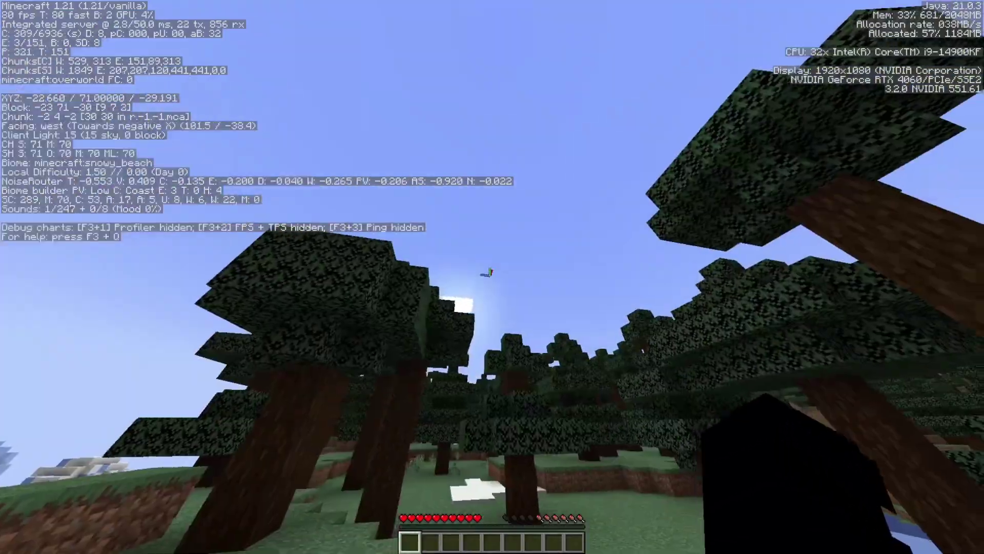
key(w)
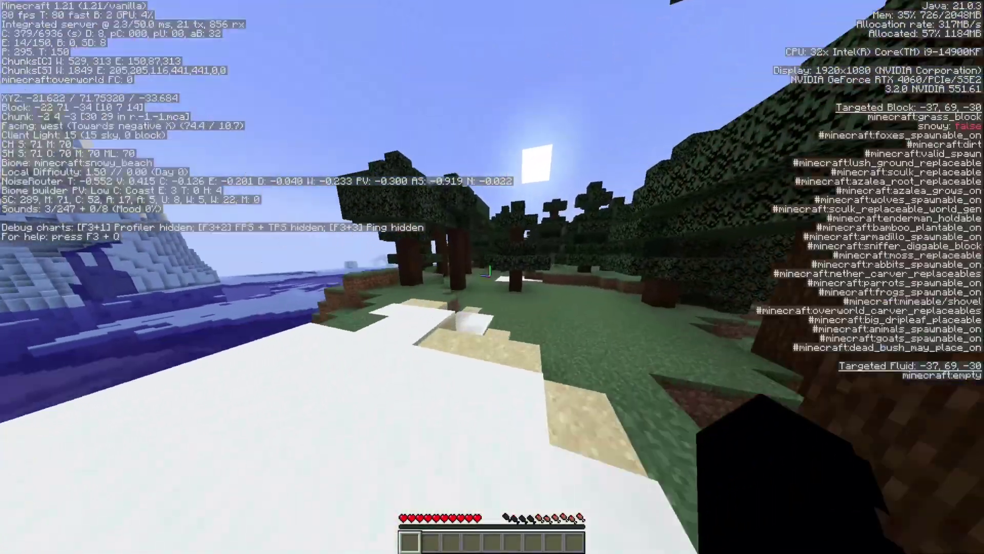
key(w)
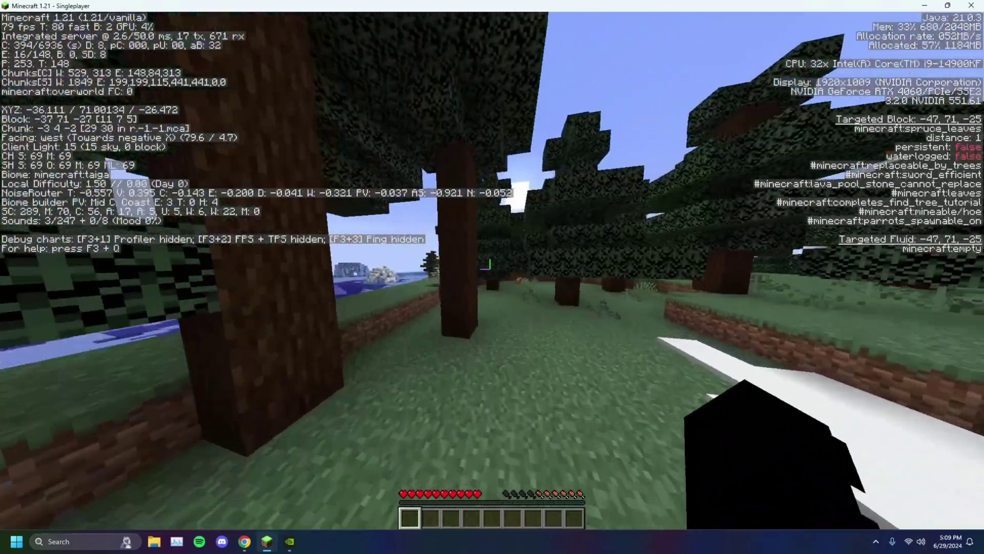
key(w)
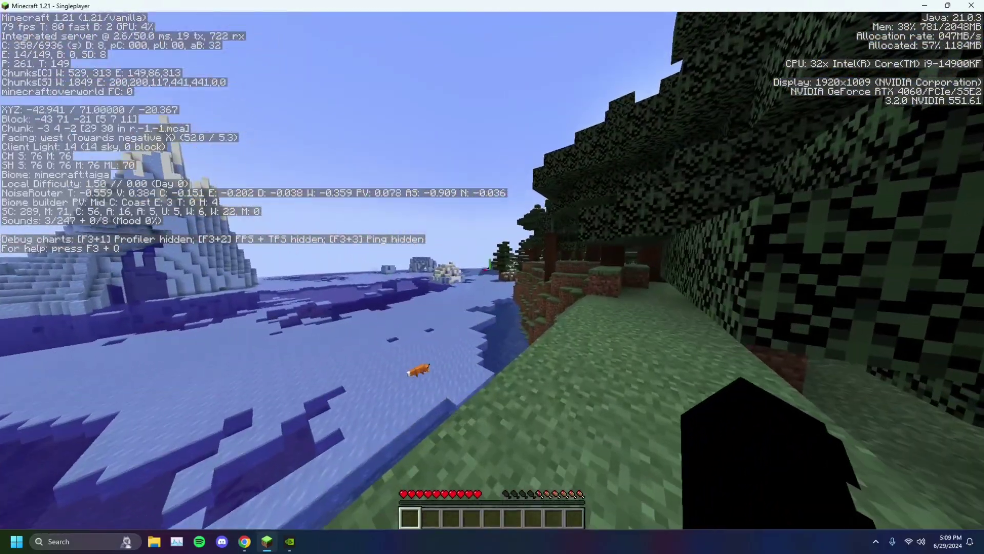
With the video settings open, reduce the maximized game to a floating window of about 1105x693, and return to the game.
key(Escape)
click(454, 241)
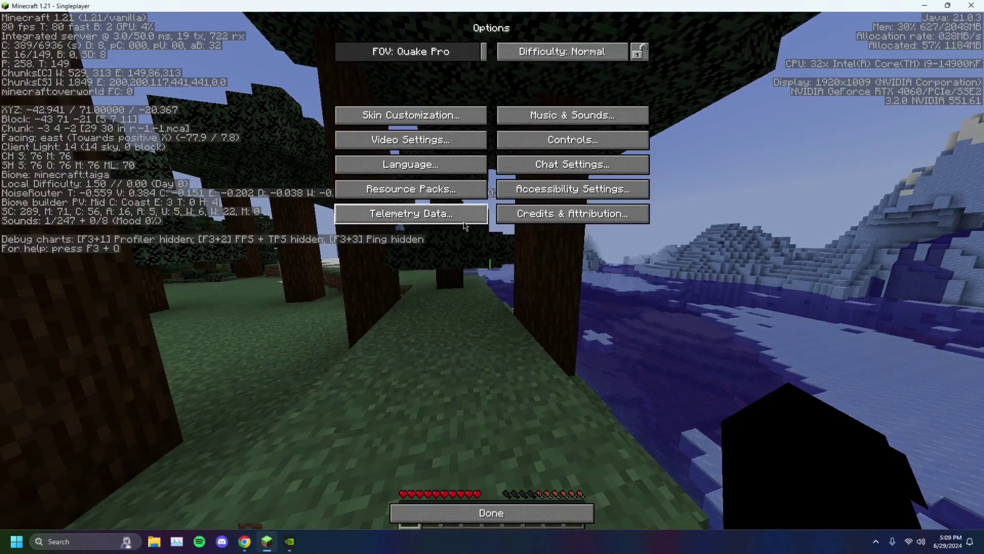
click(445, 144)
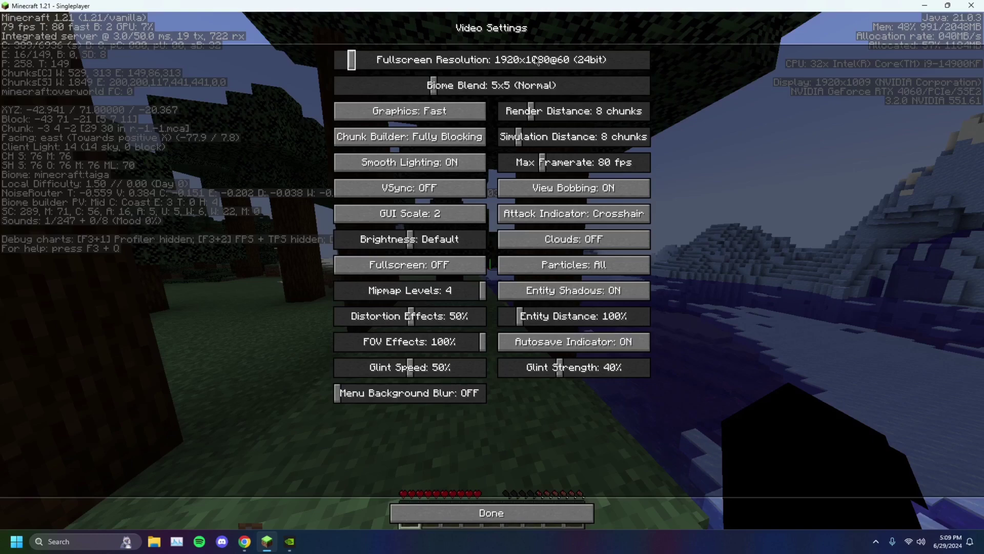
drag(803, 10, 438, 81)
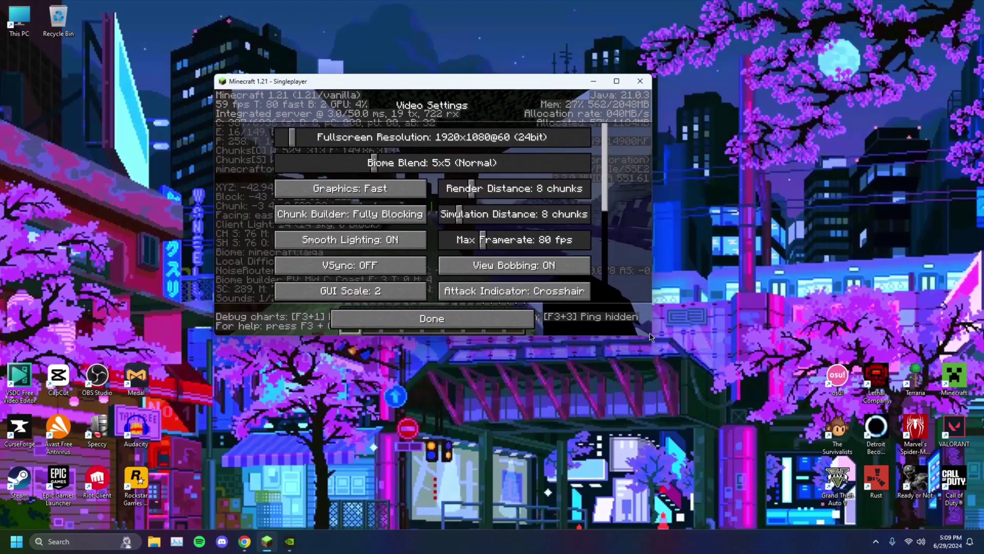
drag(652, 336, 779, 444)
key(Escape)
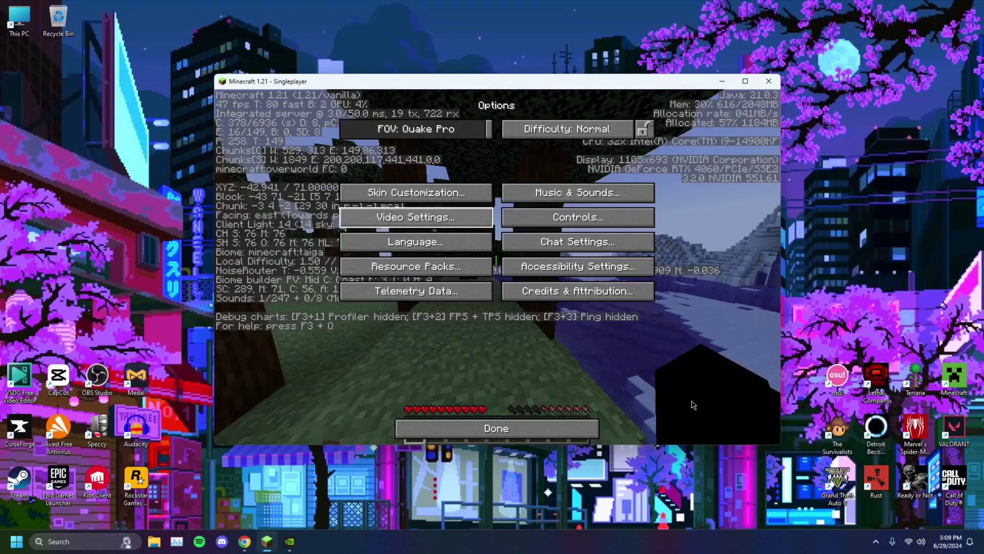
key(Escape)
Walk through the taiga forest and back to the snowy shore to check the frame rate in the smaller window.
key(w)
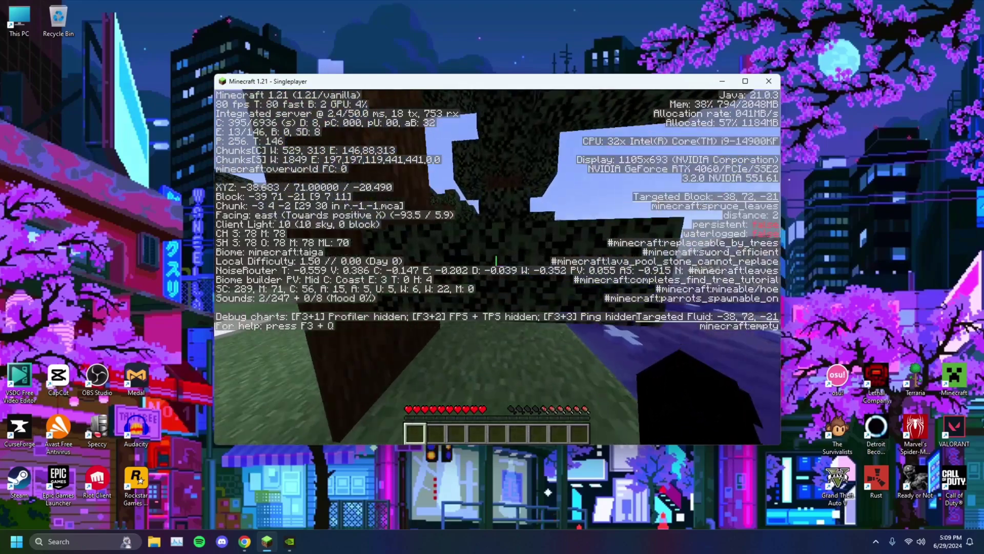
key(w)
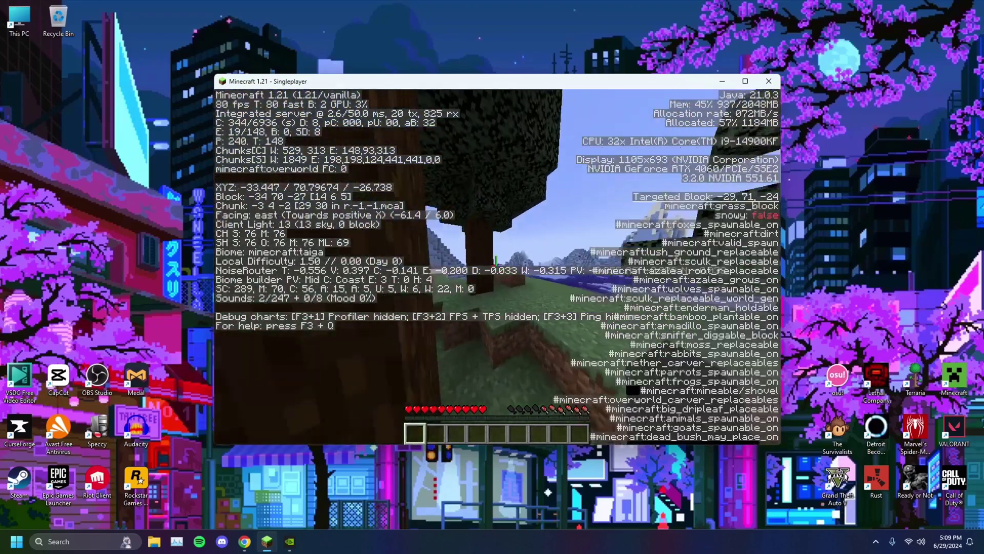
key(w)
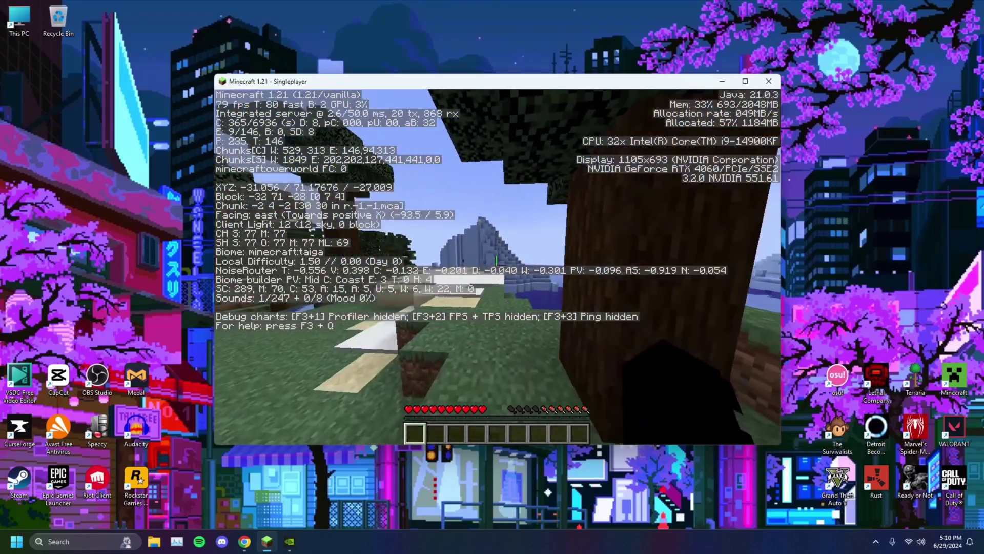
key(w)
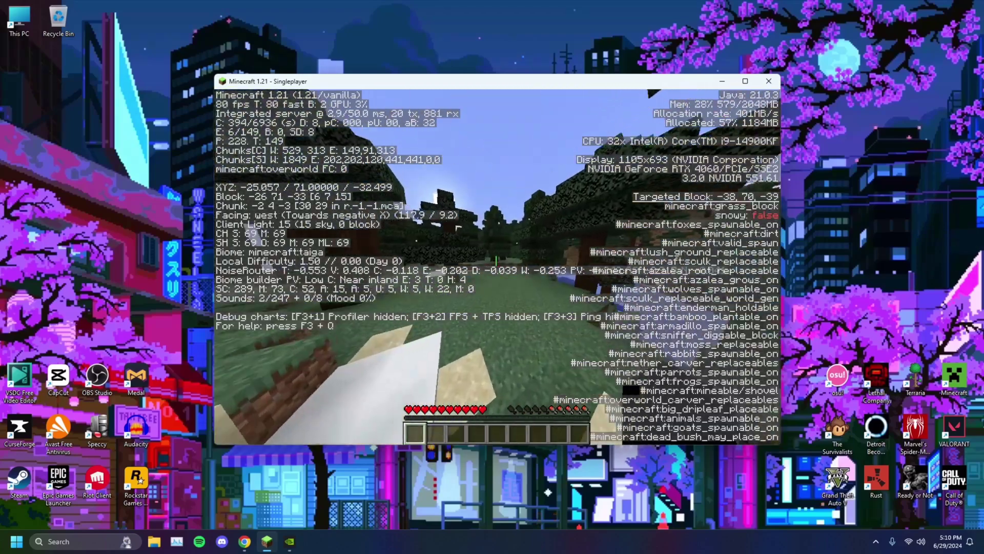
key(w)
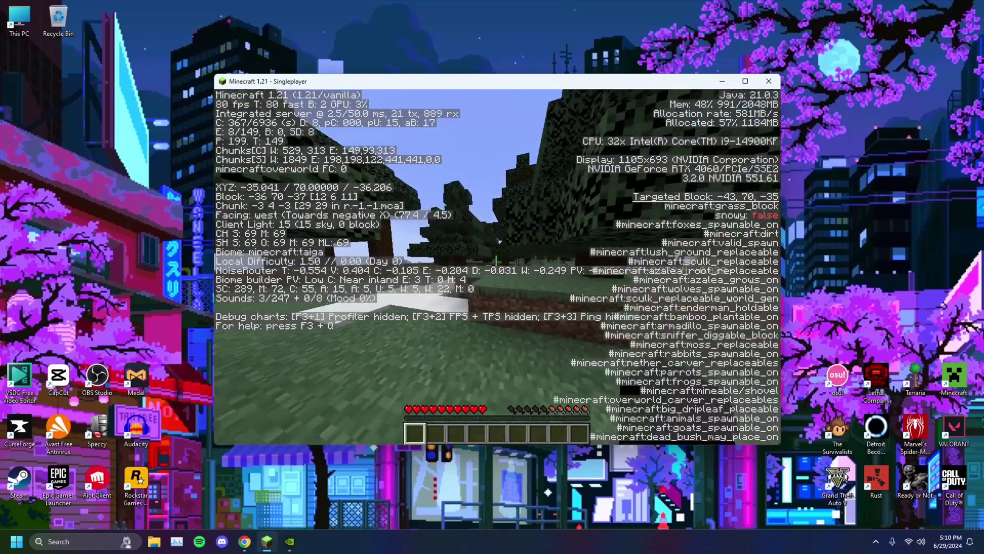
key(w)
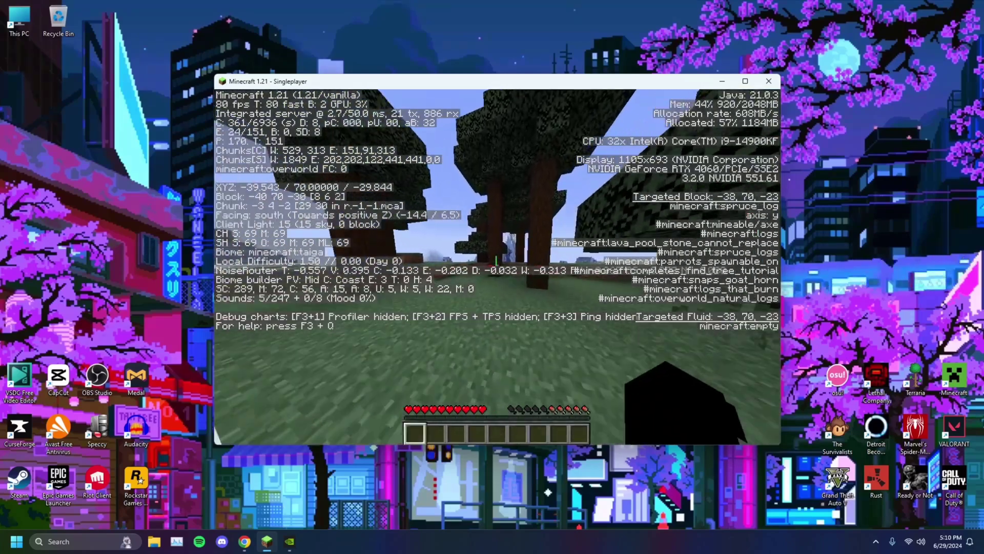
key(w)
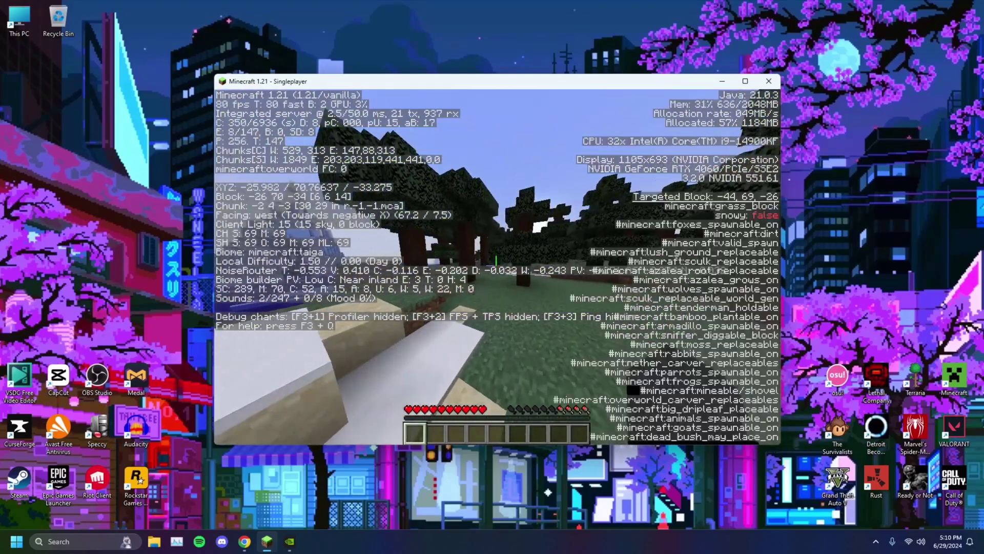
Hide the debug overlay and keep walking through the spruce forest in the smaller window.
key(F3)
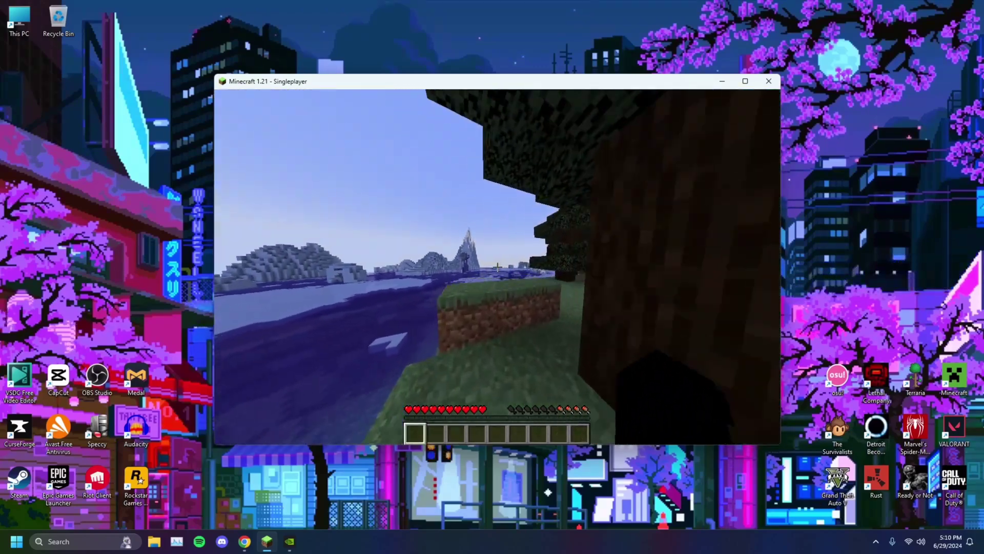
key(w)
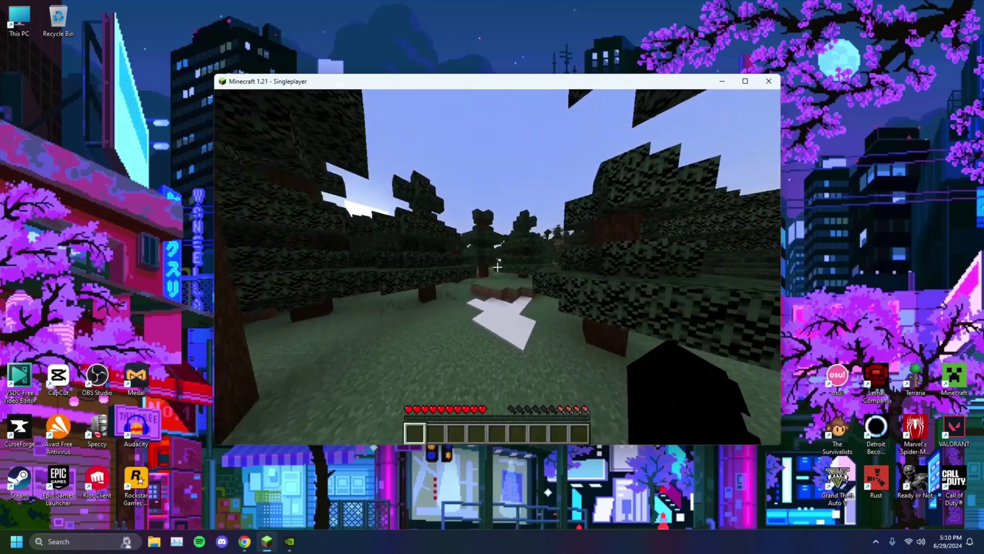
key(w)
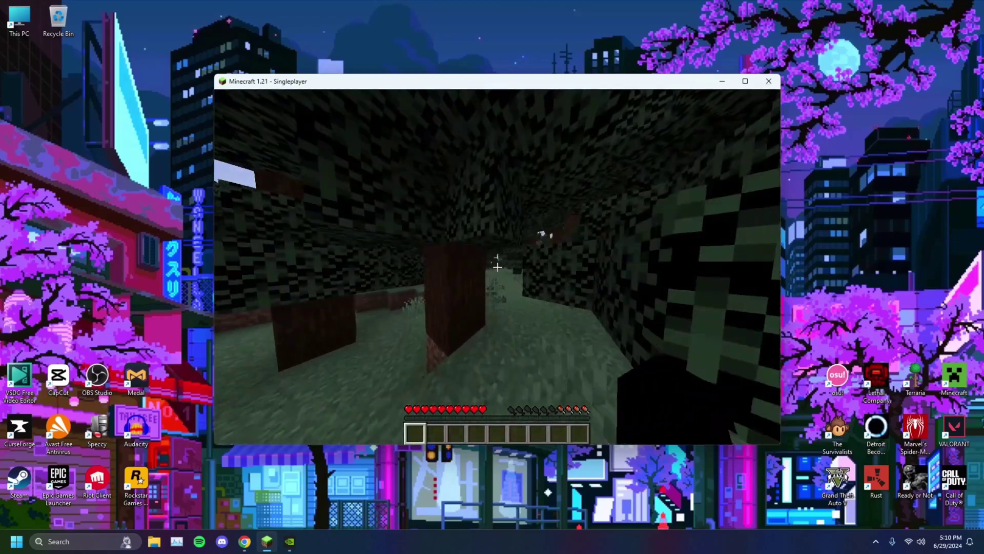
key(w)
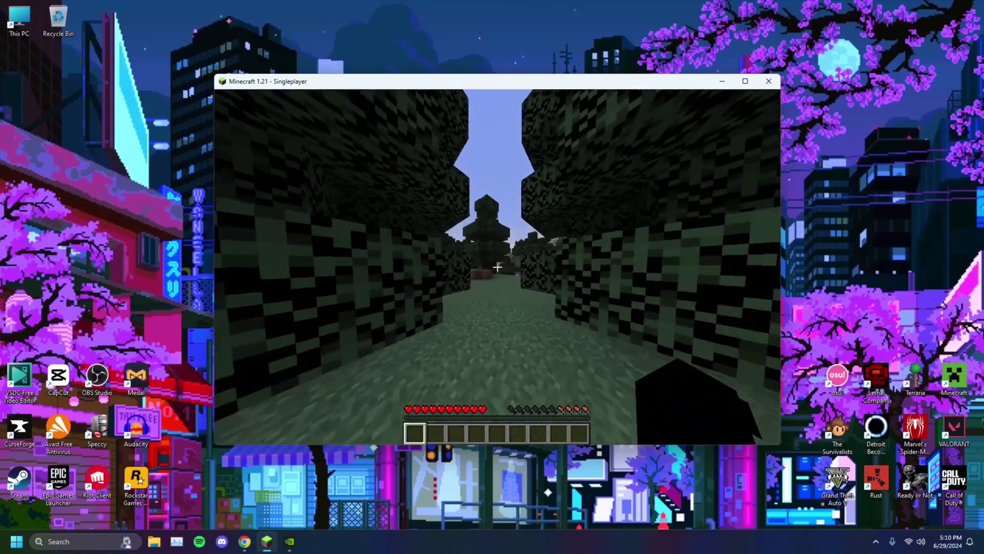
key(w)
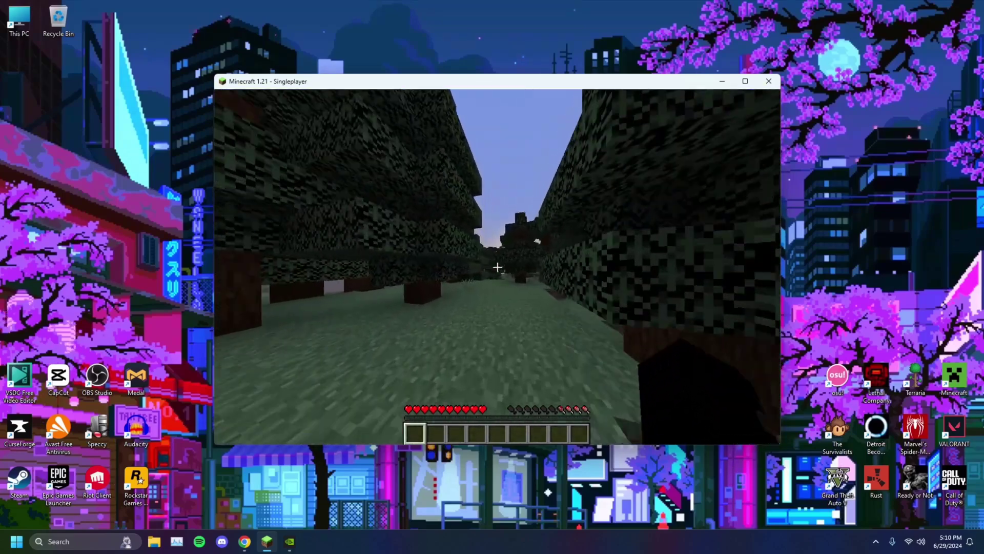
key(w)
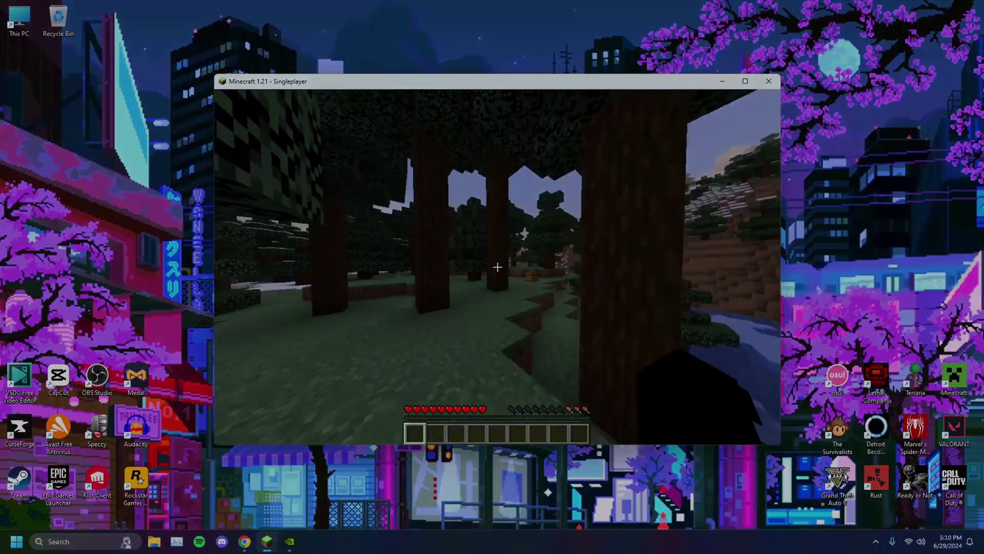